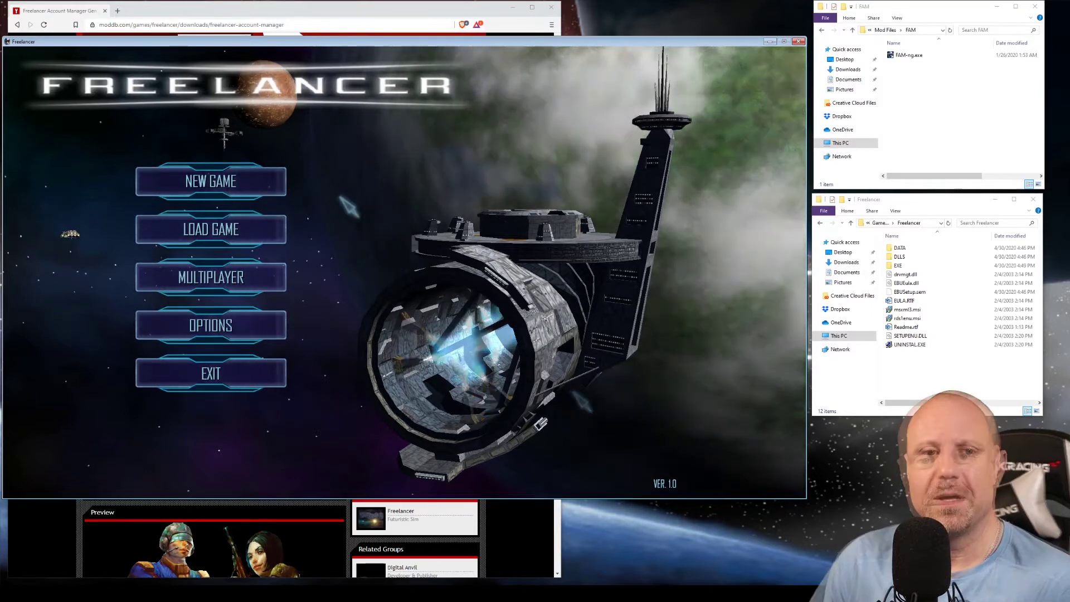
Start internet multiplayer, try creating an account ID, and dismiss the invalid-ID error.
click(245, 273)
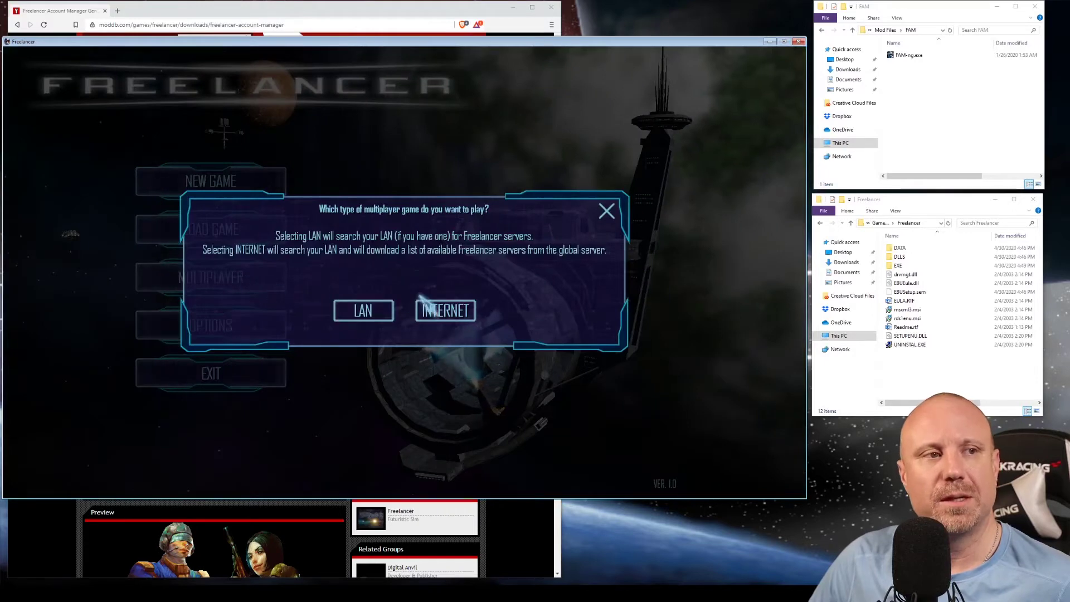
click(449, 311)
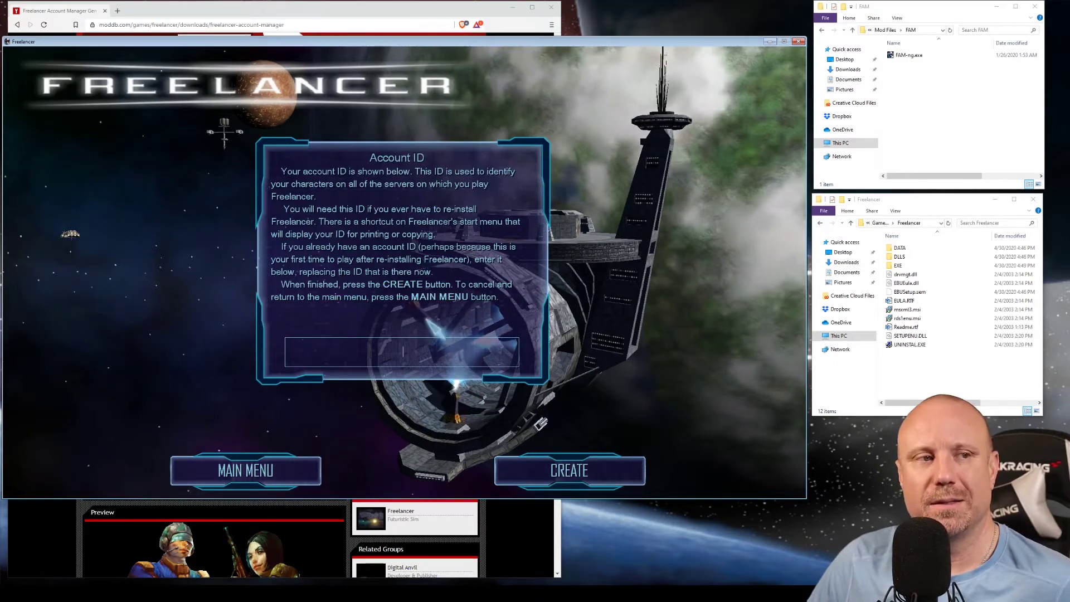
click(560, 471)
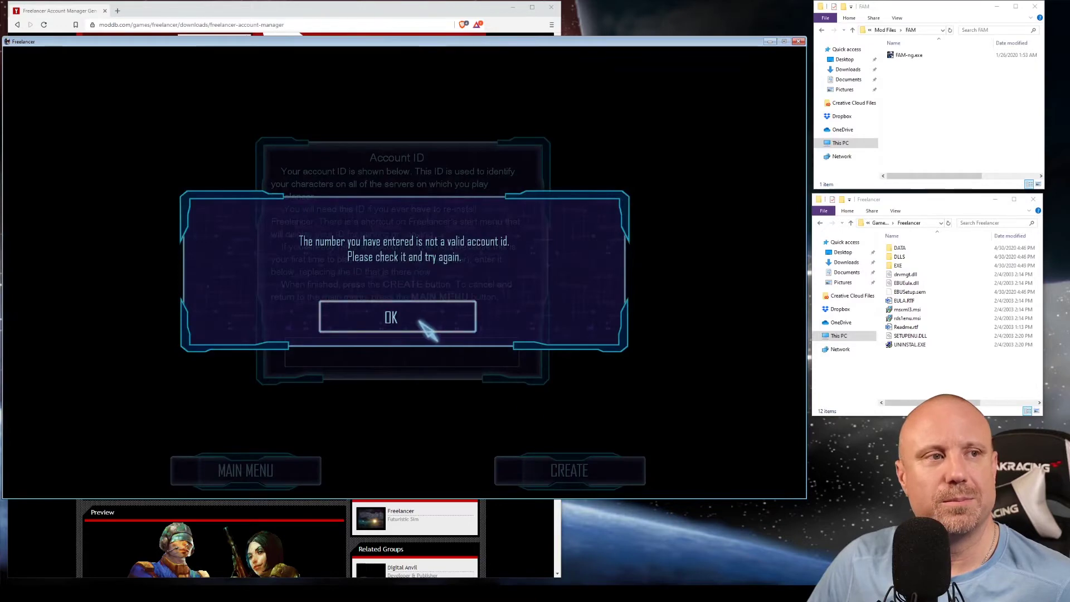
click(421, 322)
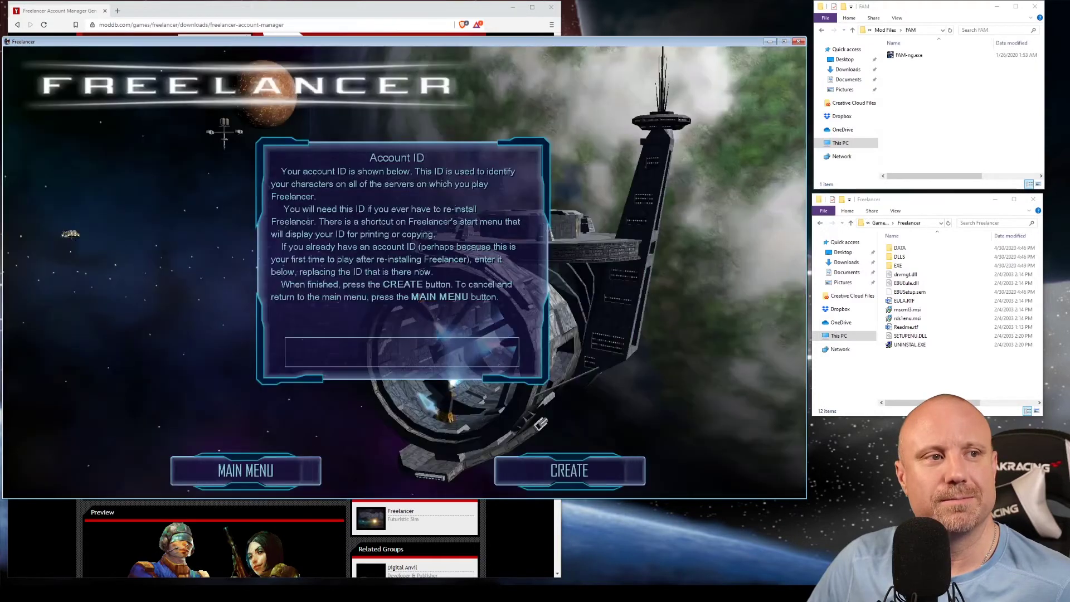
Enter an account ID, retry creating it, and dismiss the repeated invalid-ID error.
click(423, 354)
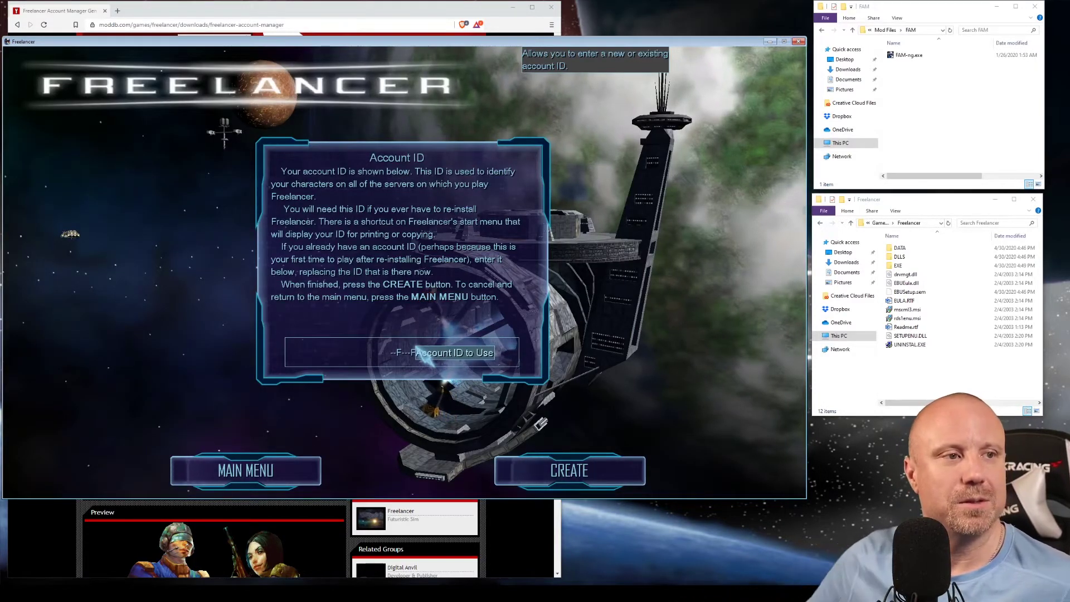
click(523, 471)
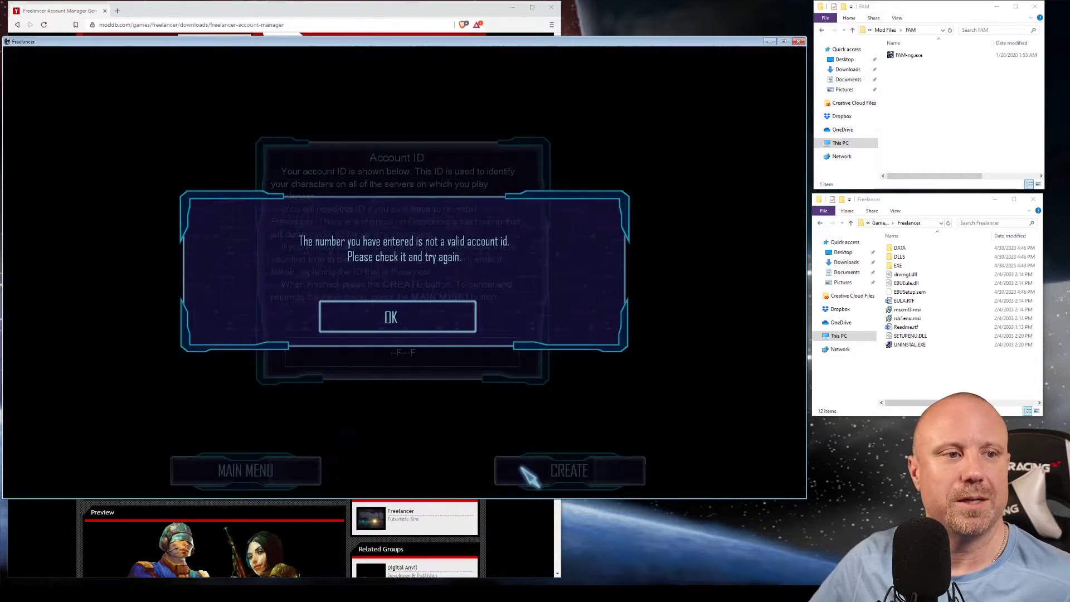
click(447, 326)
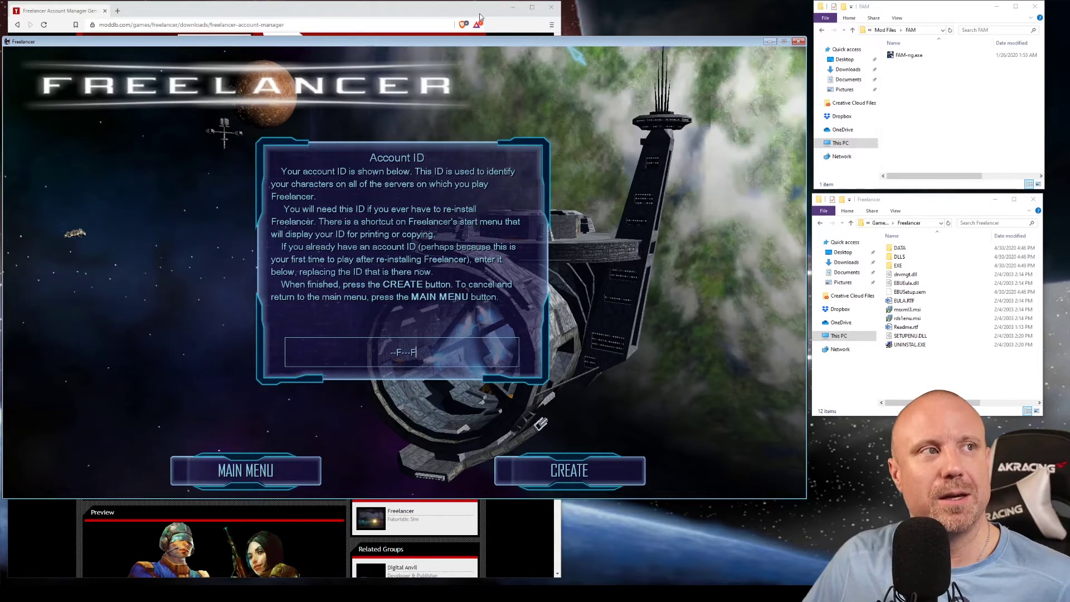
click(453, 13)
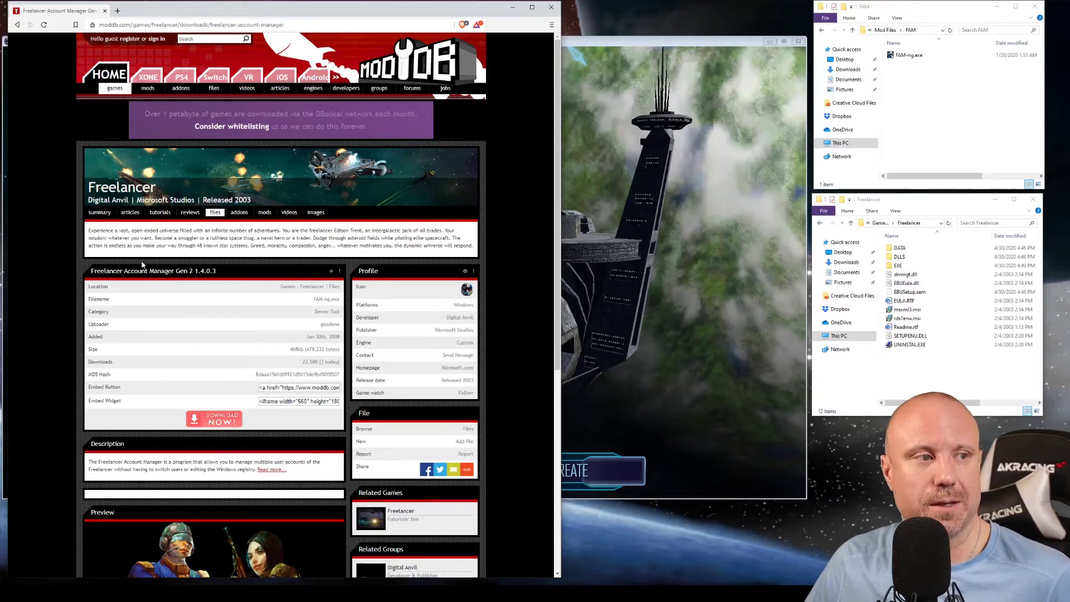
click(219, 419)
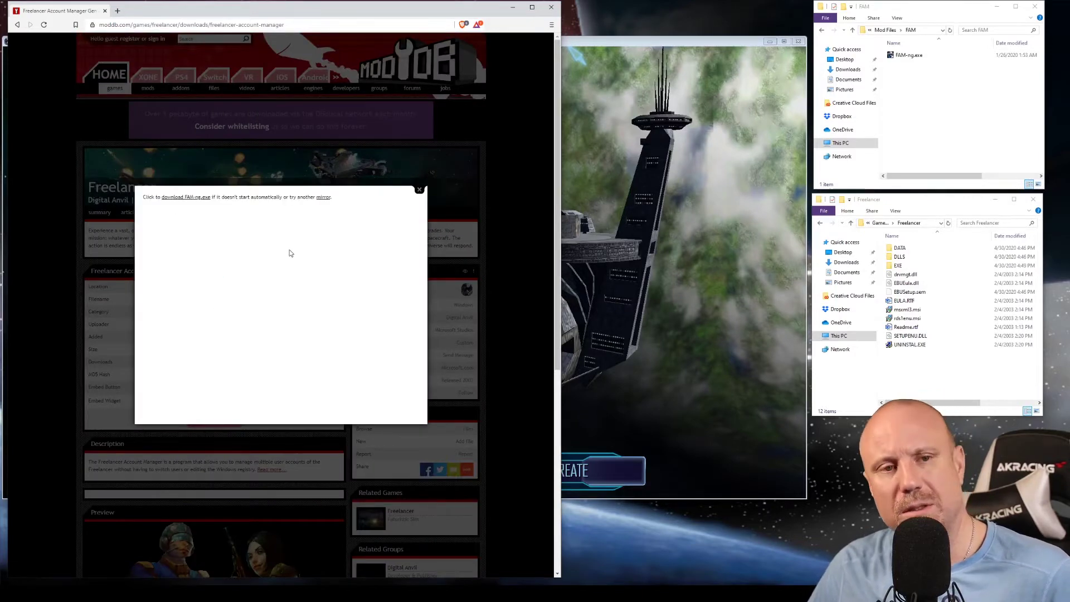
click(186, 198)
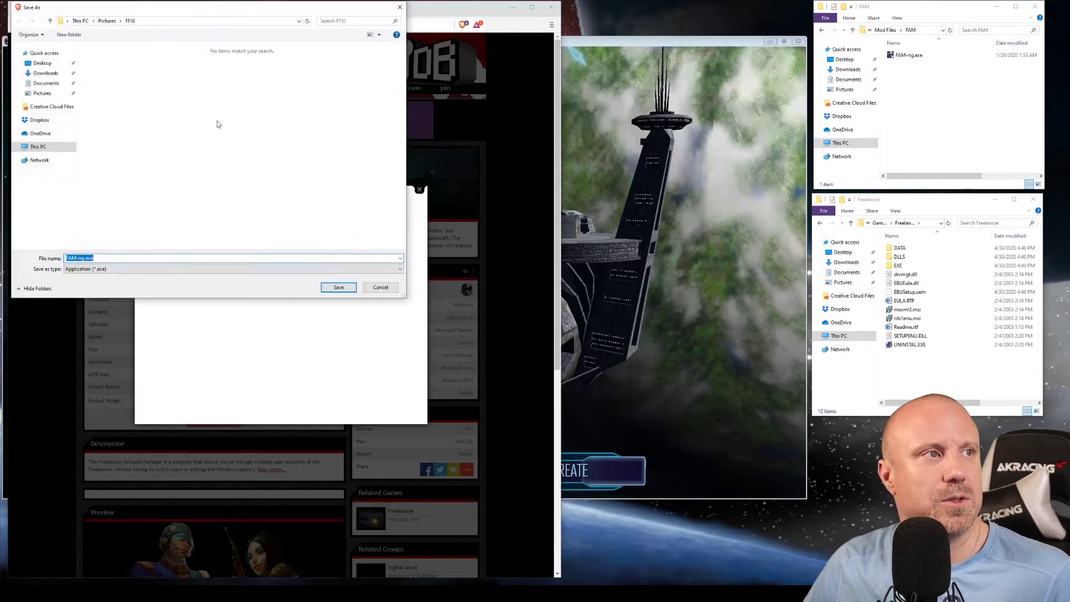
click(381, 287)
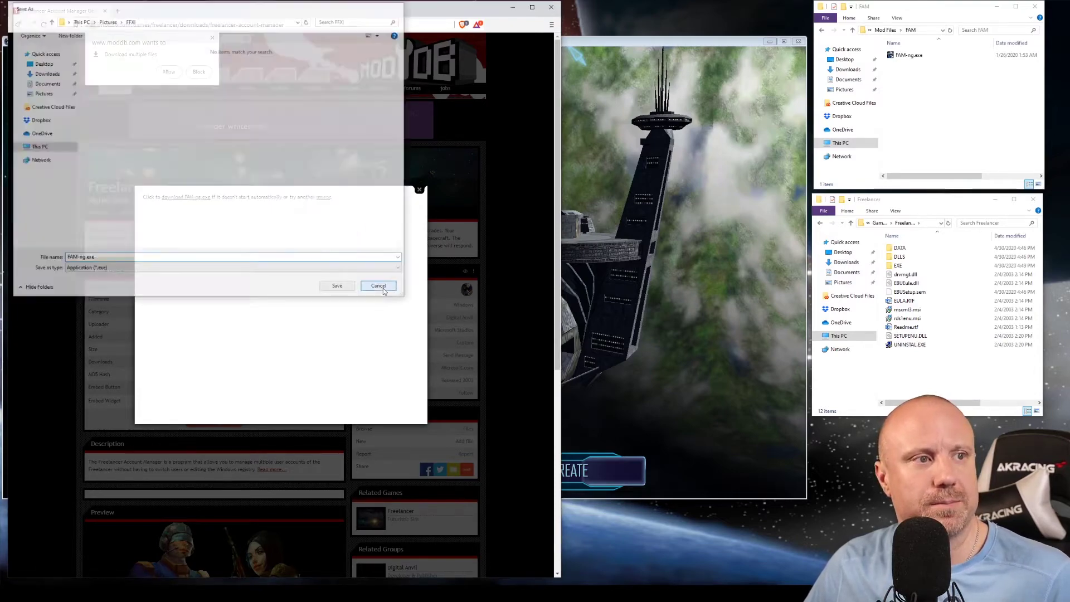
click(420, 190)
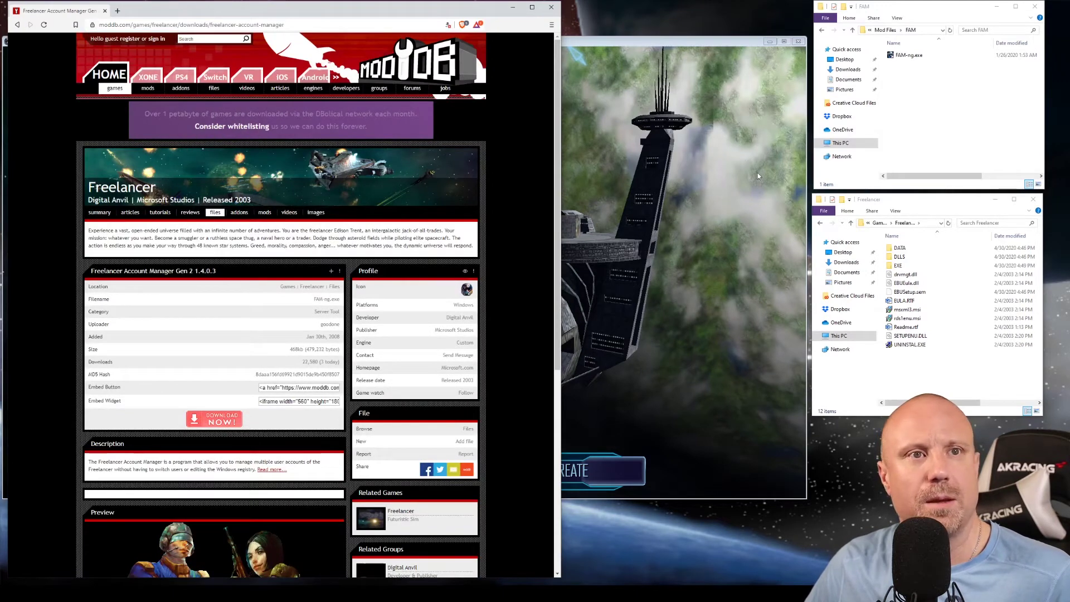
Create a FAM folder inside the Freelancer folder, copy FAM-ng.exe into it, and open it.
click(914, 55)
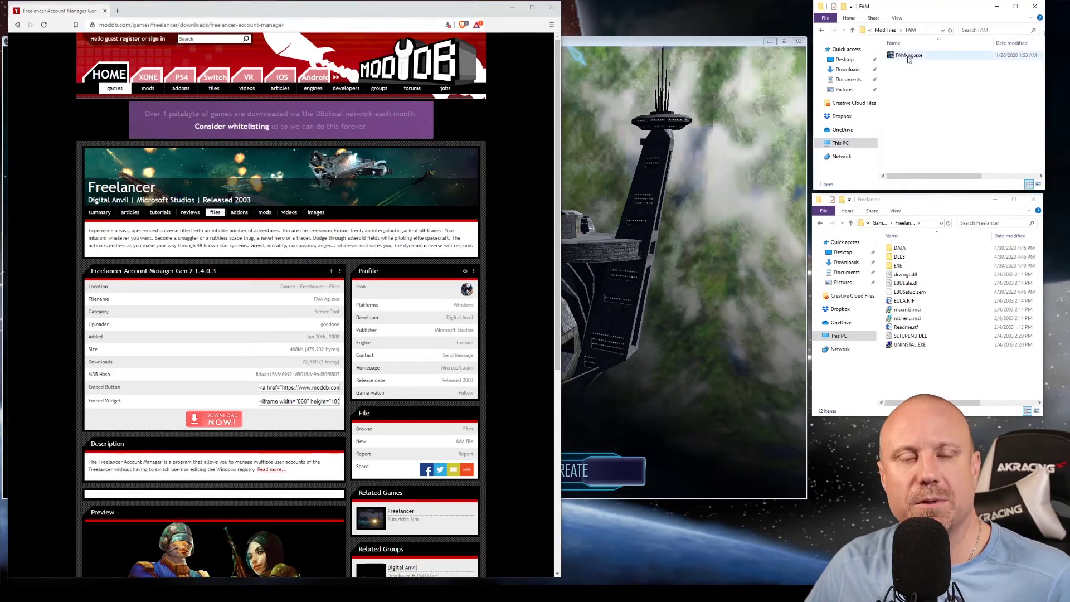
mouse_move(908, 58)
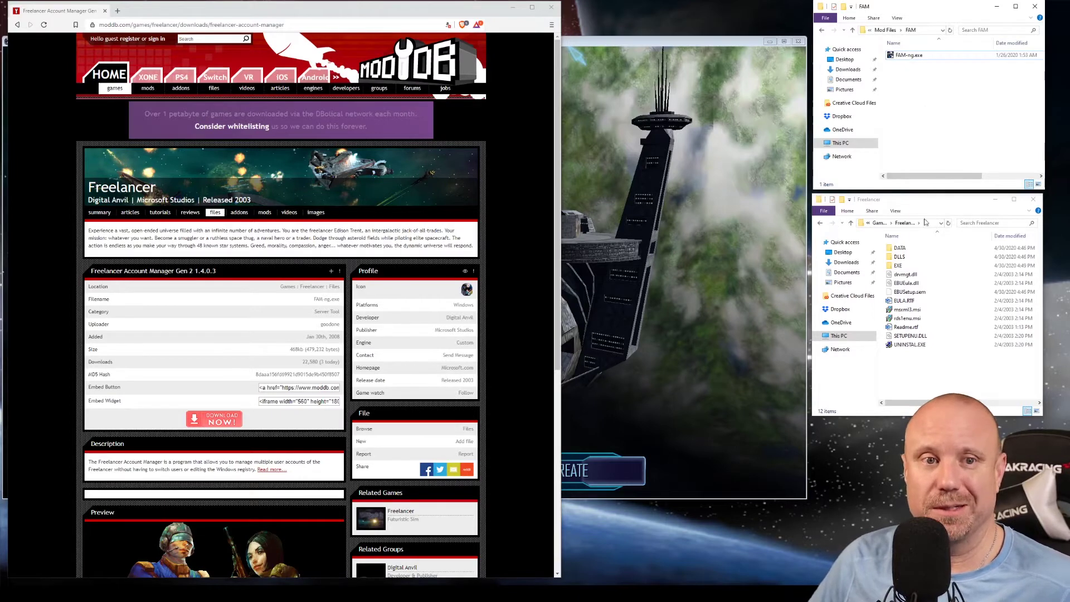
right_click(925, 371)
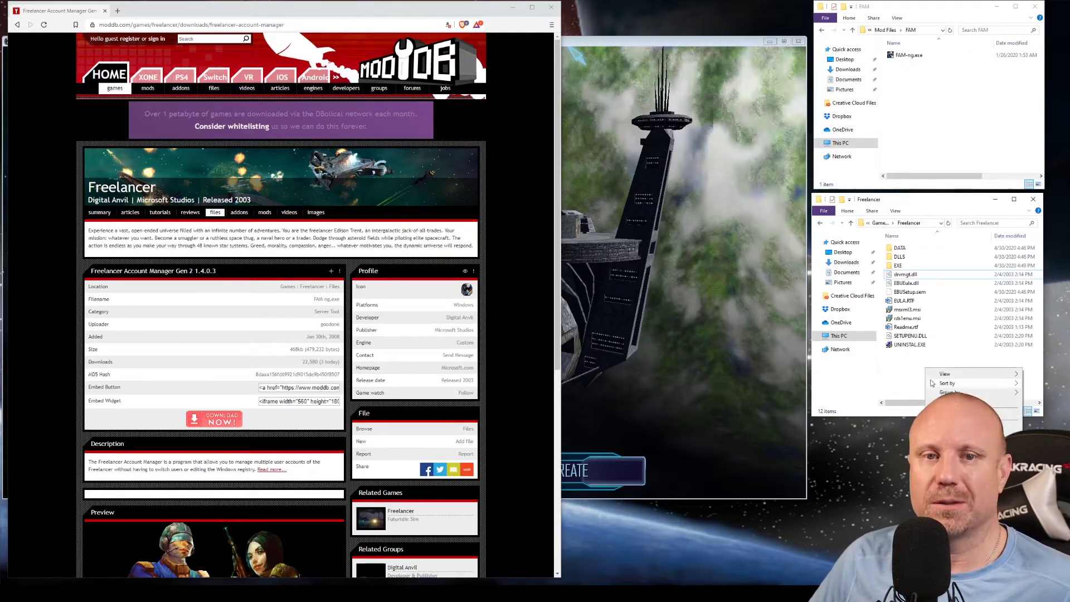
mouse_move(947, 468)
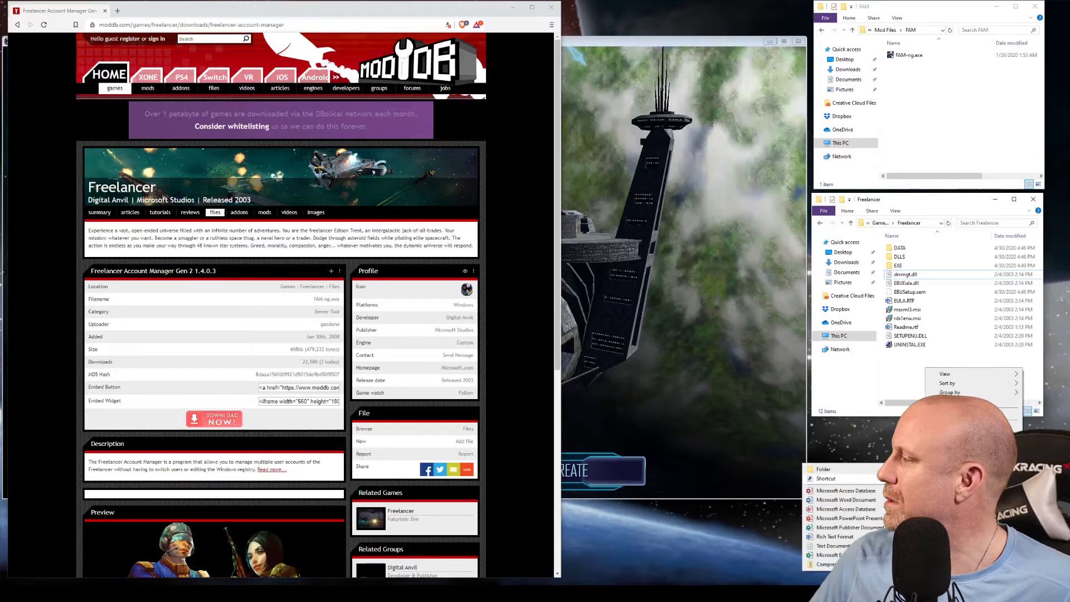
click(885, 468)
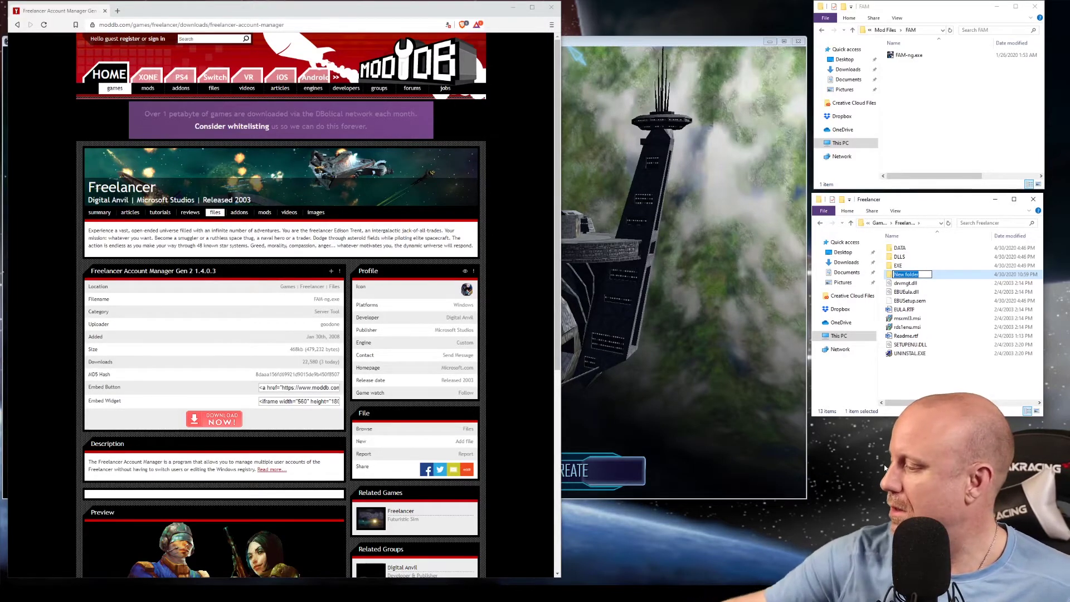
text(FA)
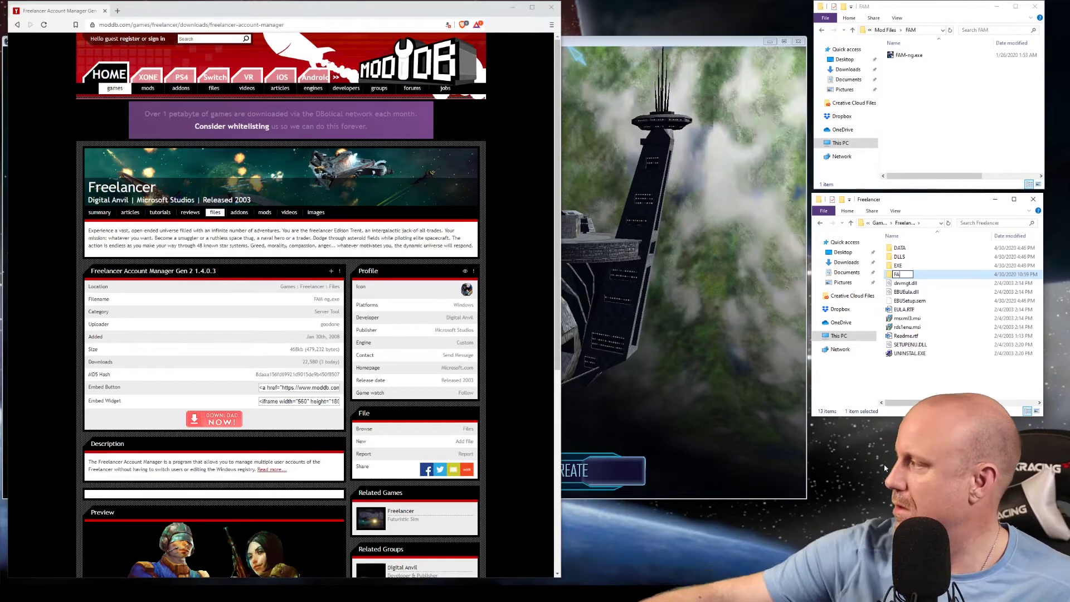
text(M)
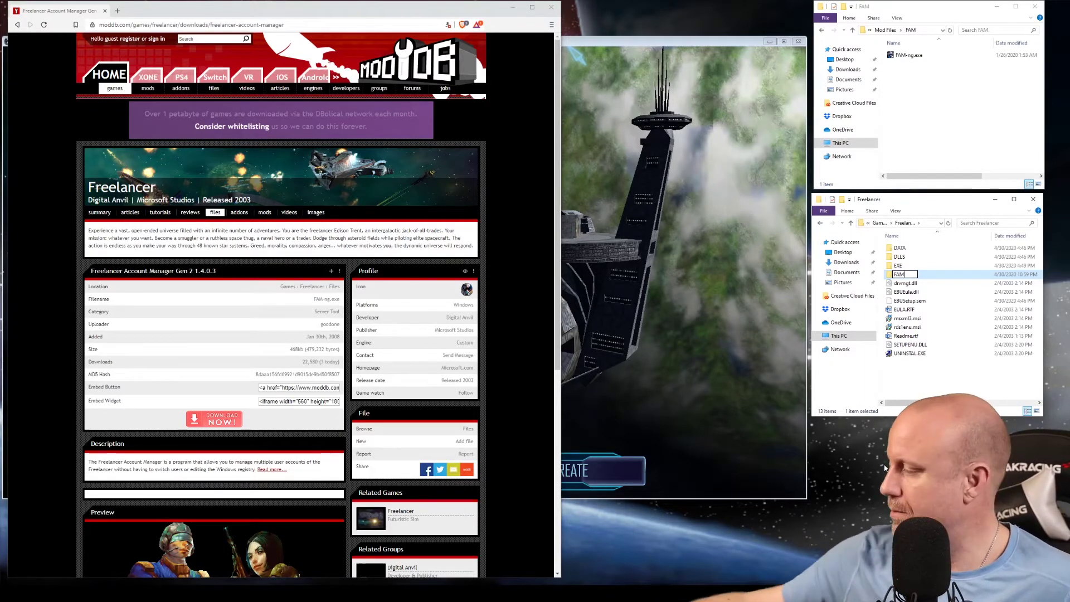
key(Return)
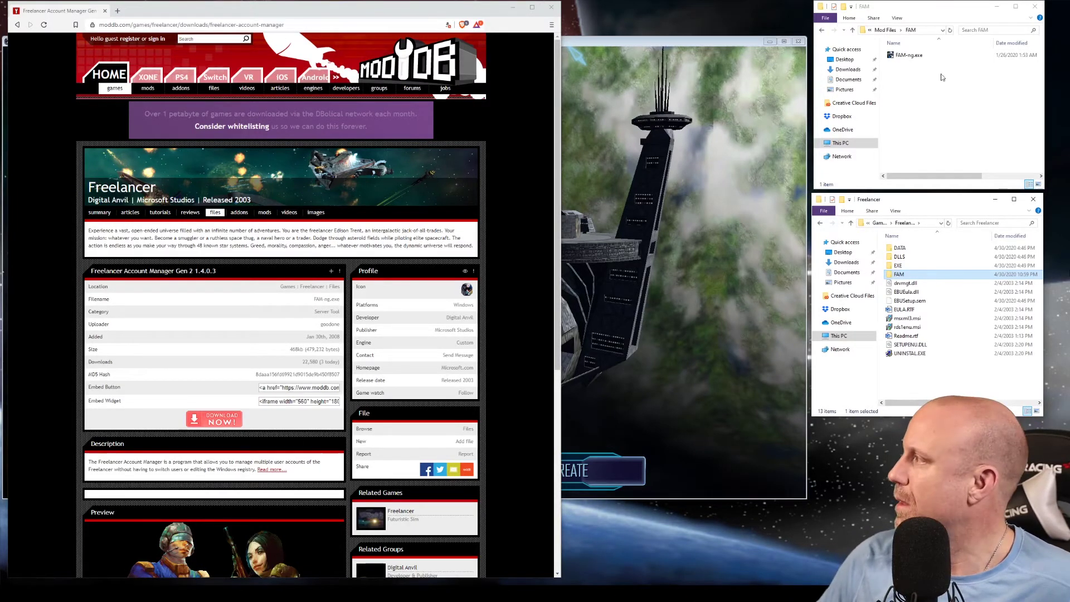
drag(909, 55, 902, 276)
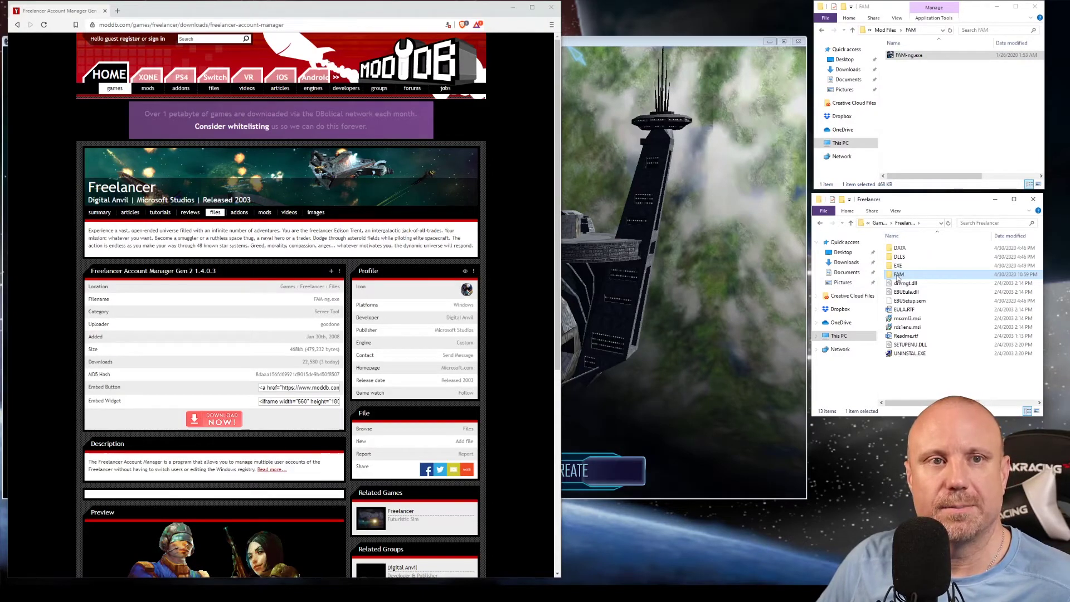
double_click(898, 276)
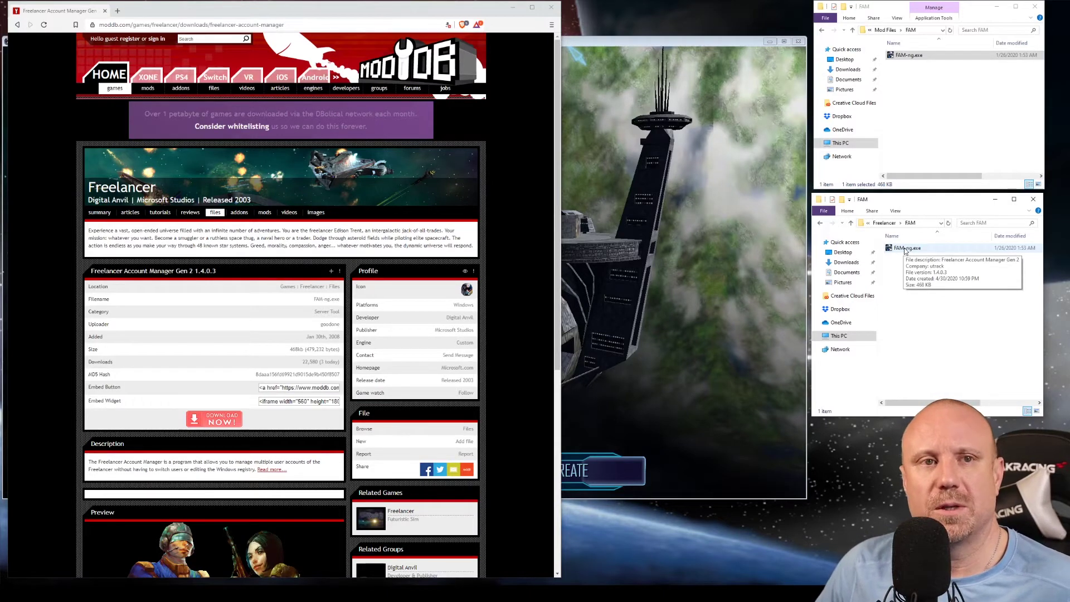
Launch FAM-ng.exe and move the Unknown account found prompt to the right.
double_click(905, 248)
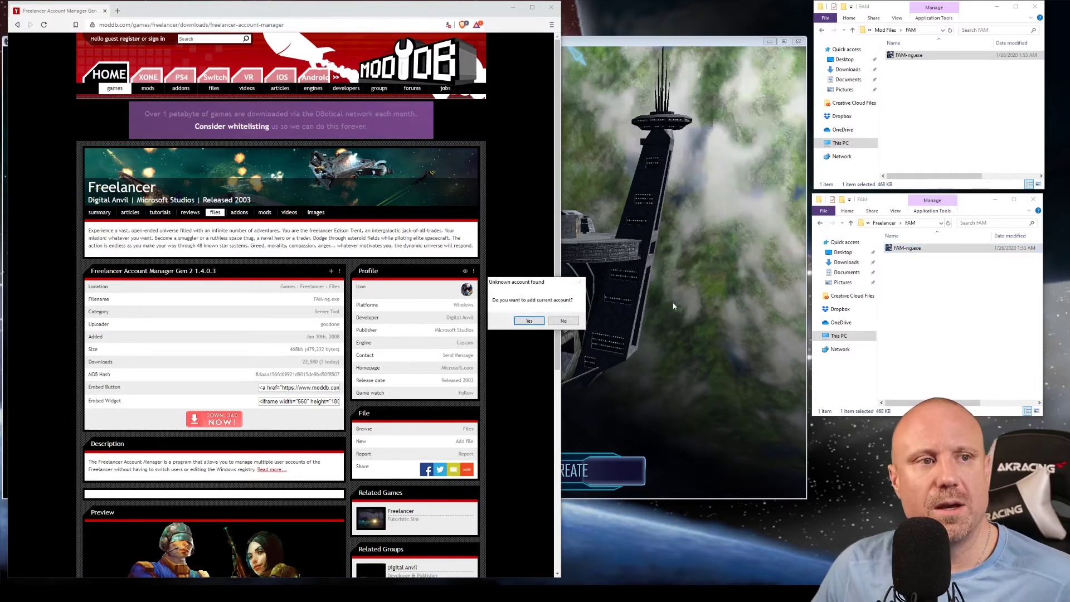
drag(549, 288, 692, 285)
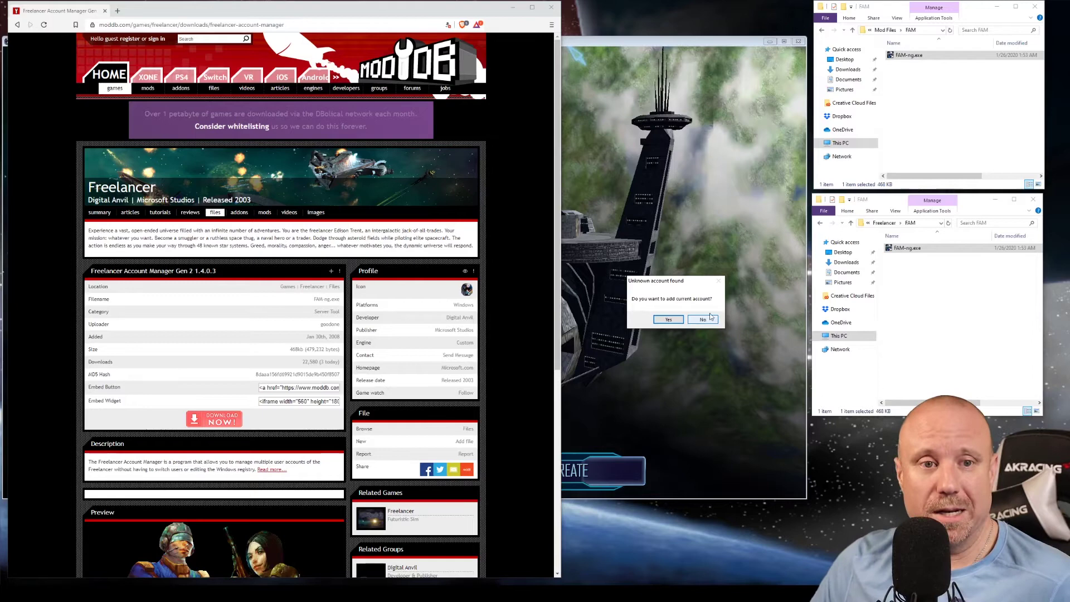
Decline the unknown account, then set Freelancer's EXE folder as game path, which gives a missing-executable error.
click(701, 319)
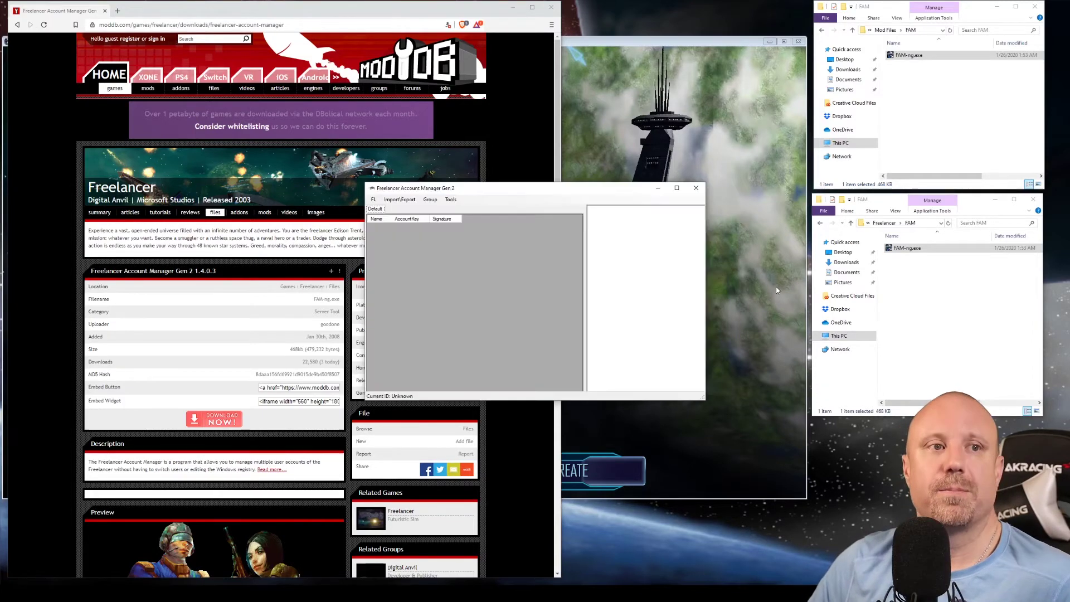
drag(541, 189, 684, 206)
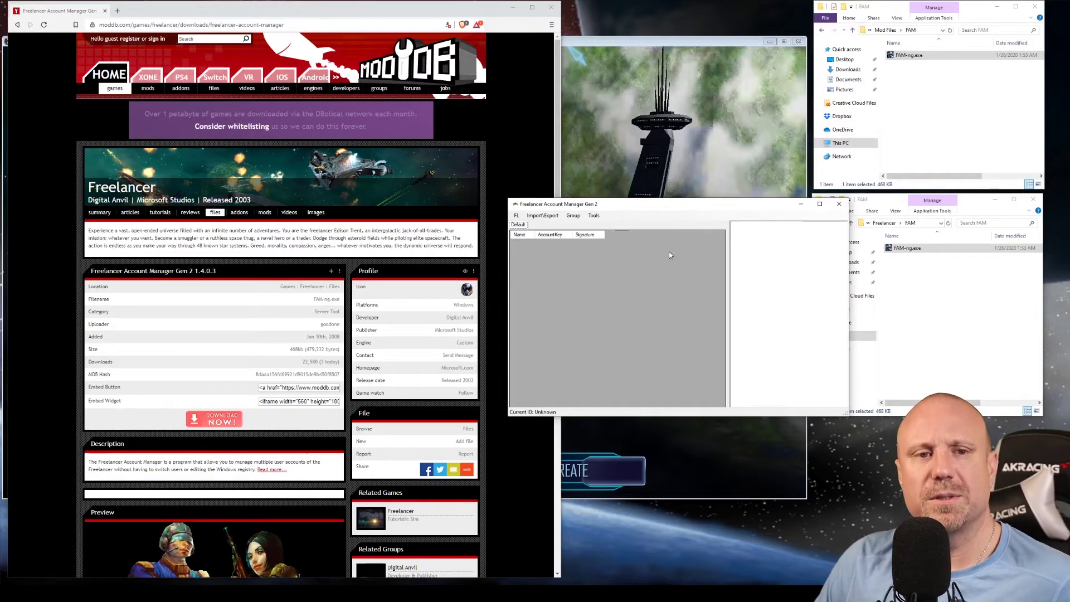
click(517, 217)
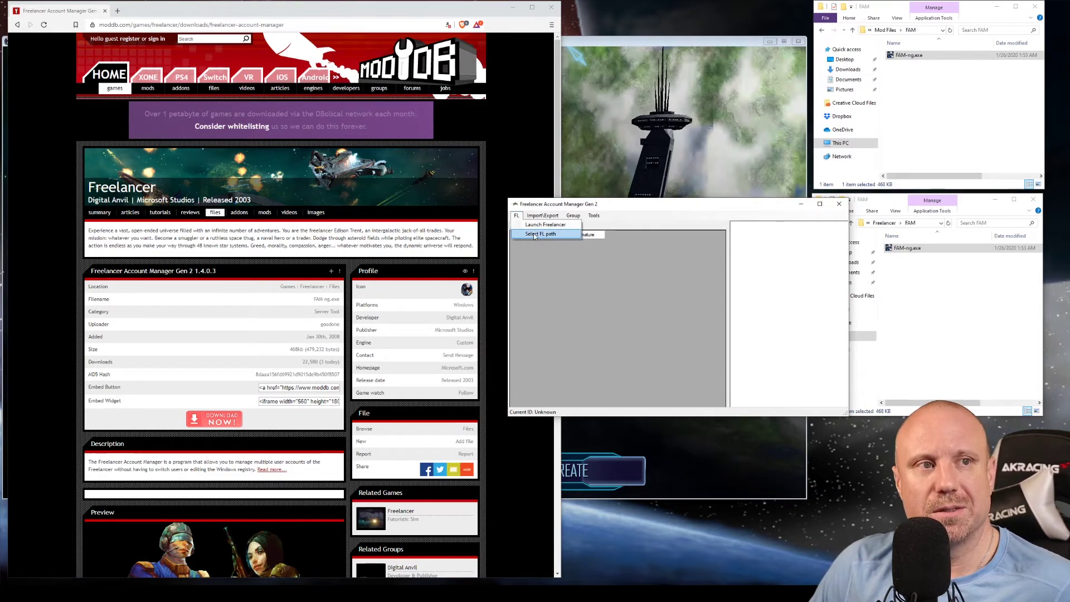
click(534, 234)
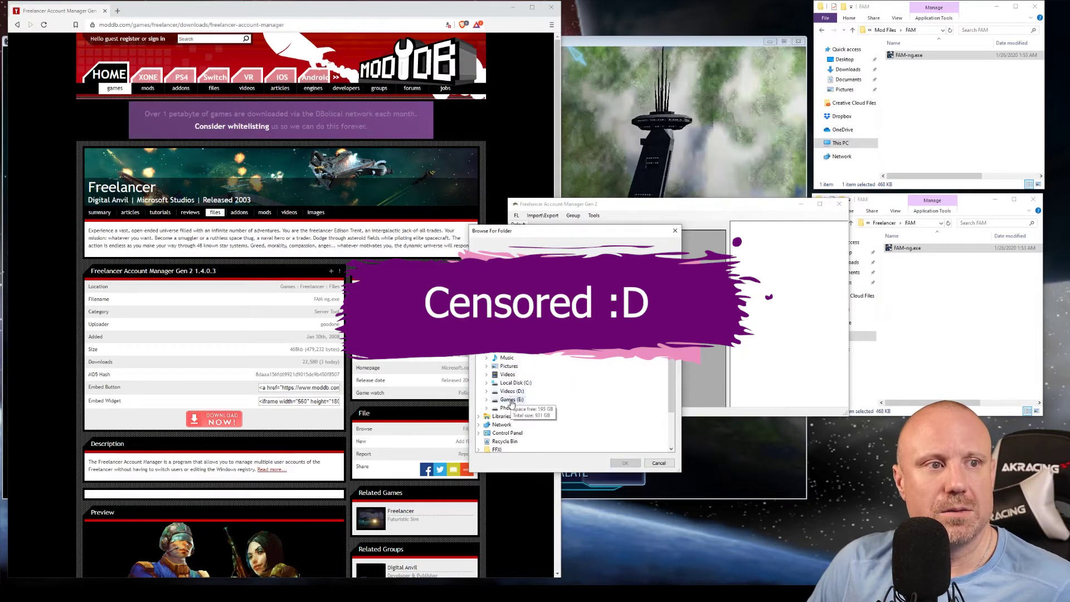
double_click(508, 399)
scroll(519, 361, up, 2)
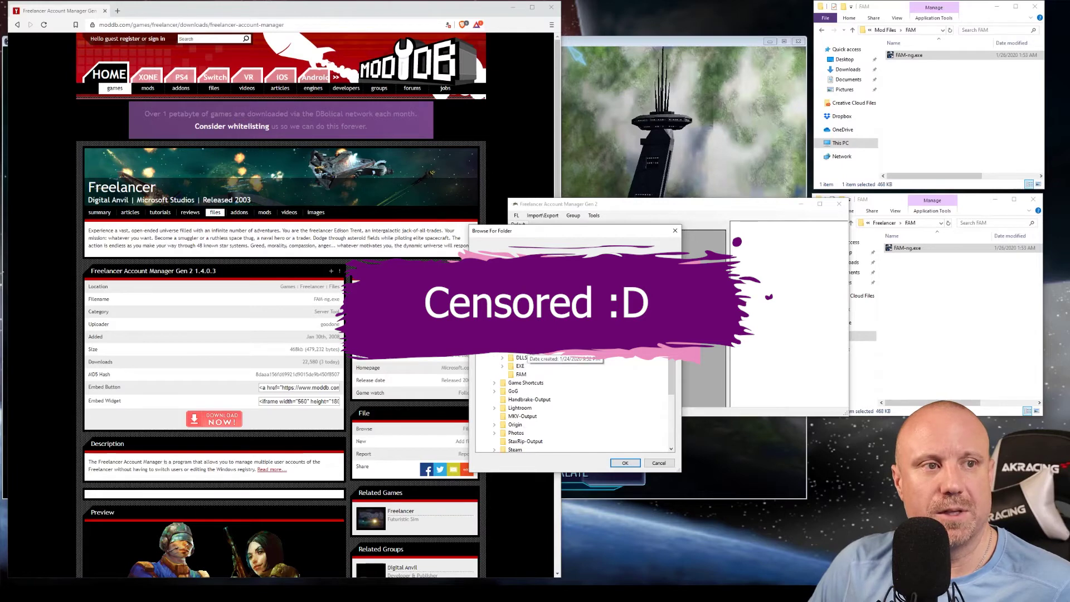
click(519, 366)
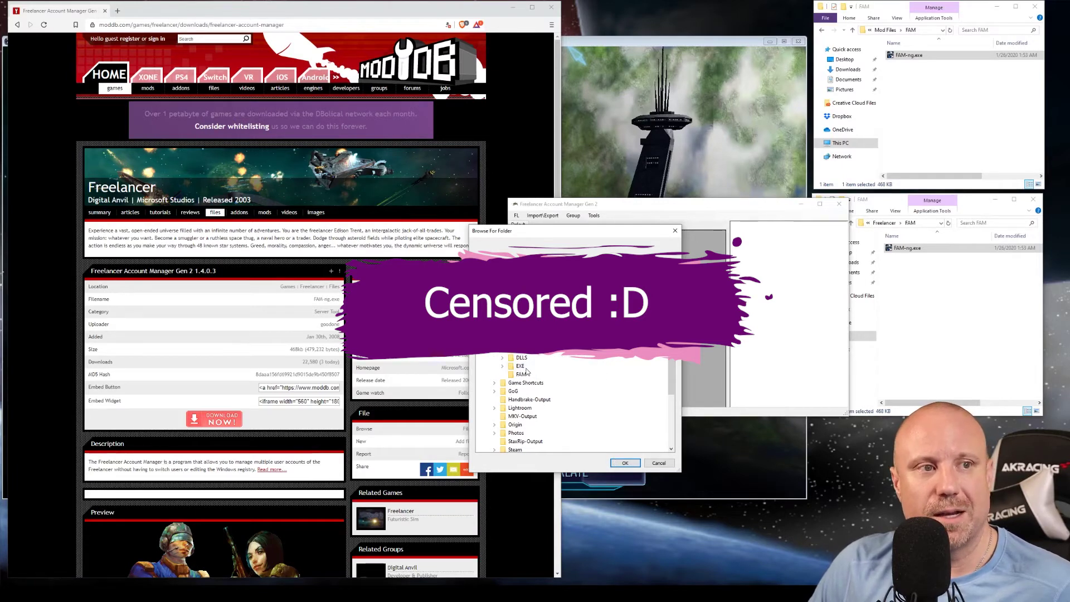
scroll(522, 369, up, 3)
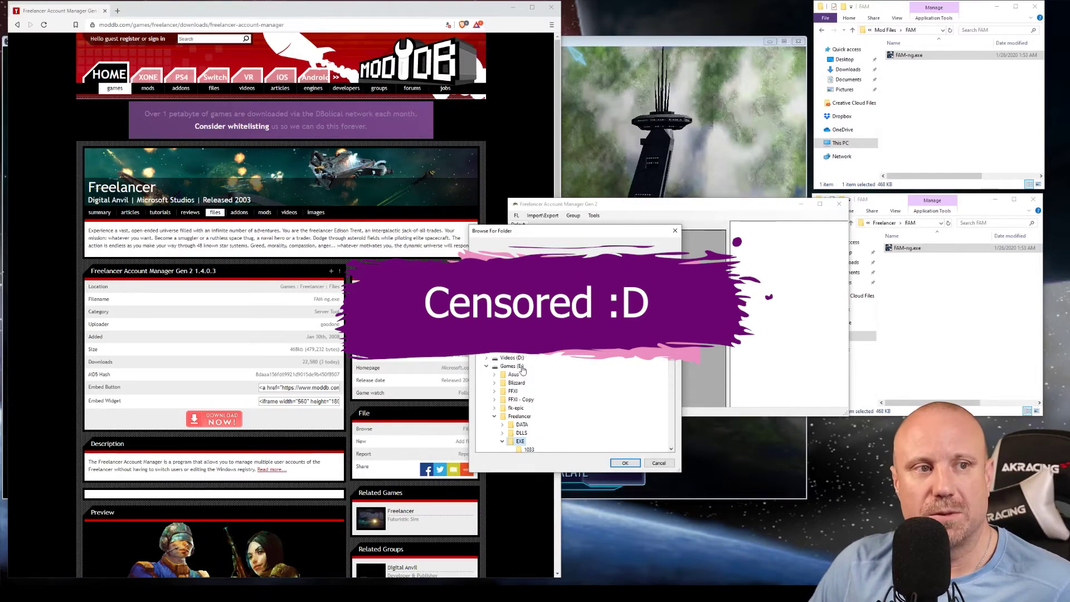
click(625, 463)
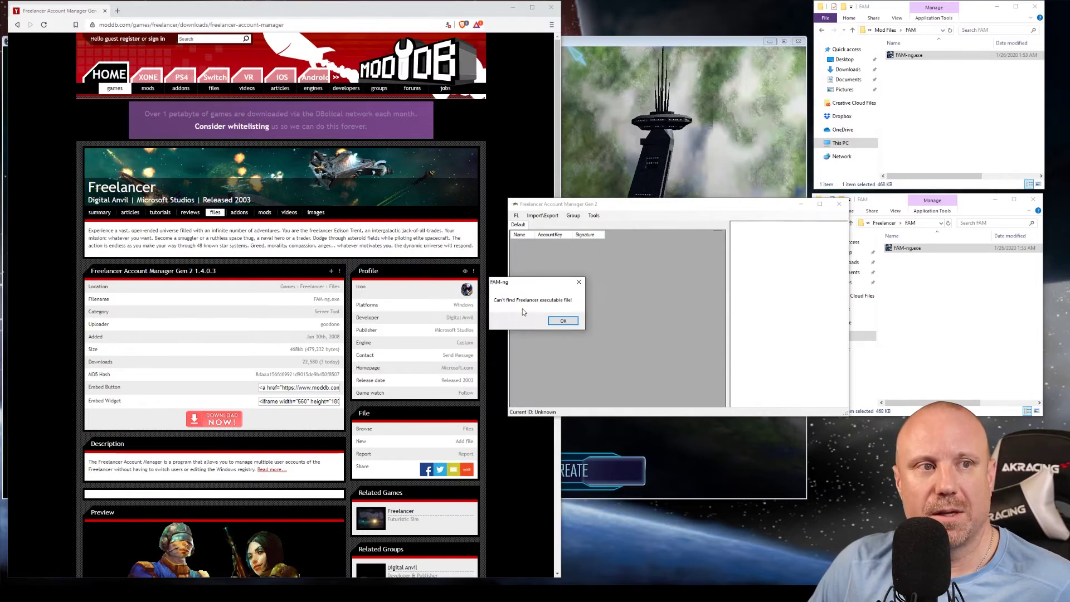
click(563, 322)
Select the main Freelancer folder as the game path instead.
click(516, 216)
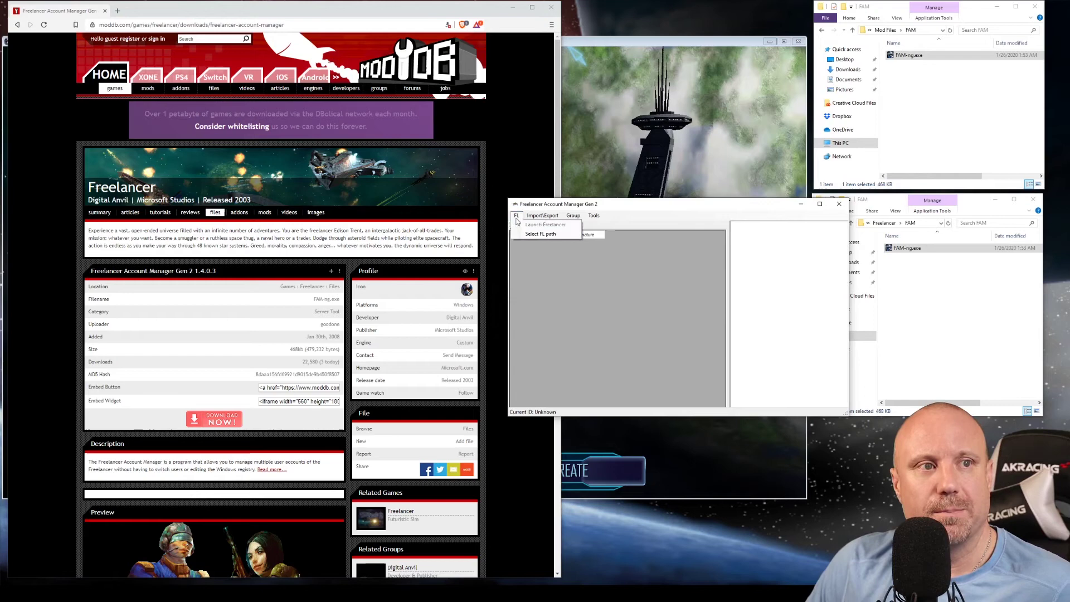
click(533, 235)
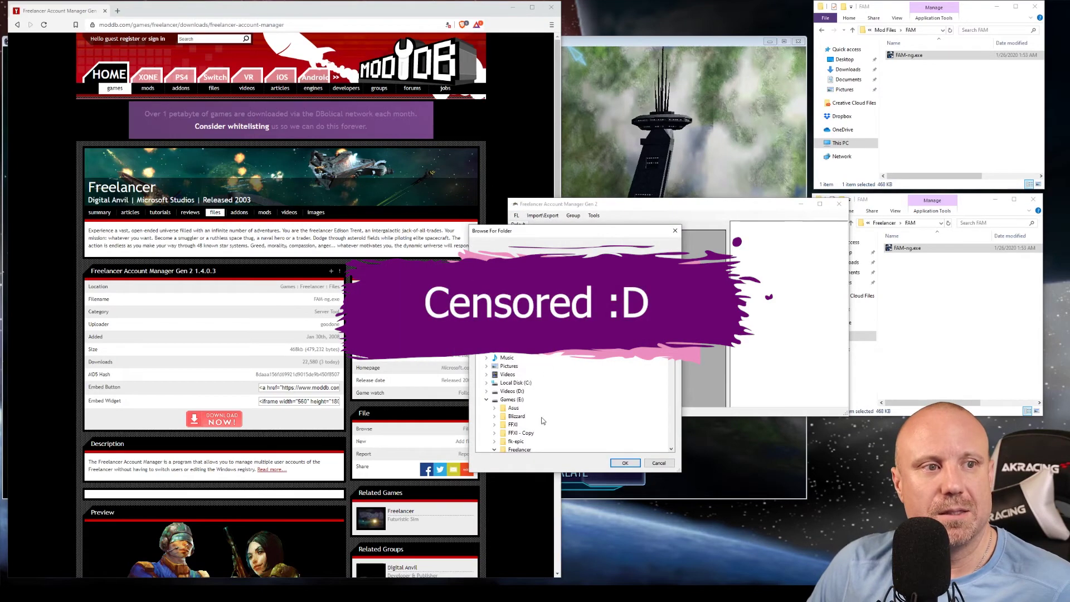
scroll(521, 407, down, 2)
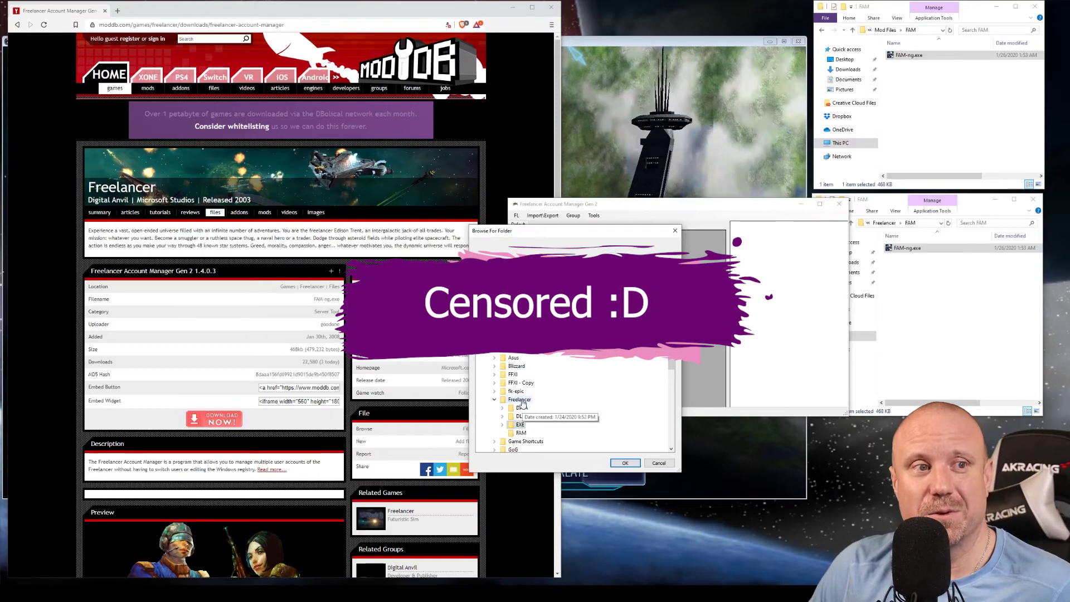
click(522, 401)
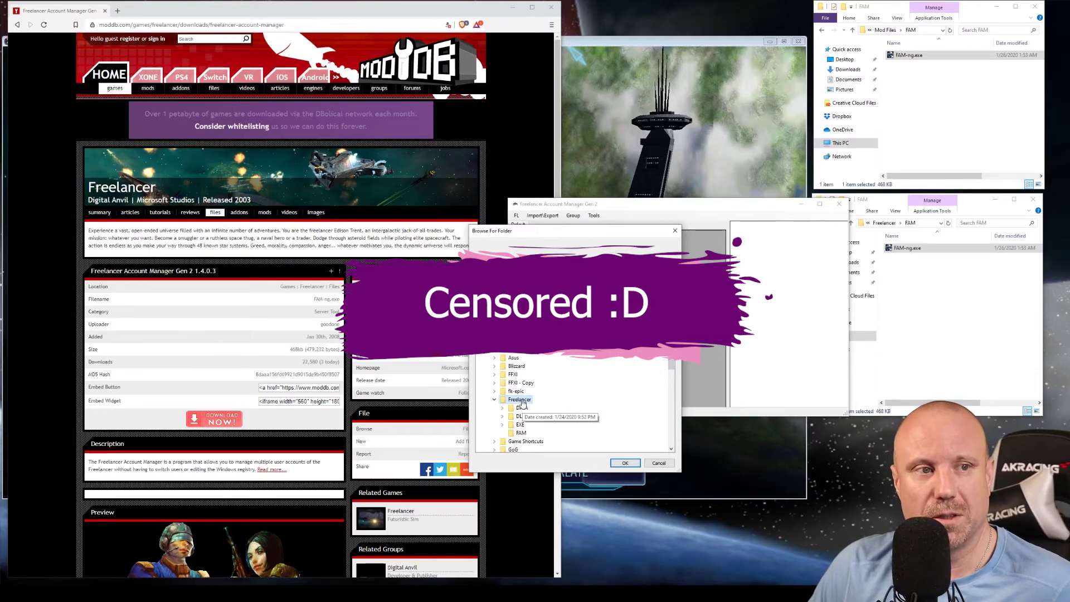
click(624, 462)
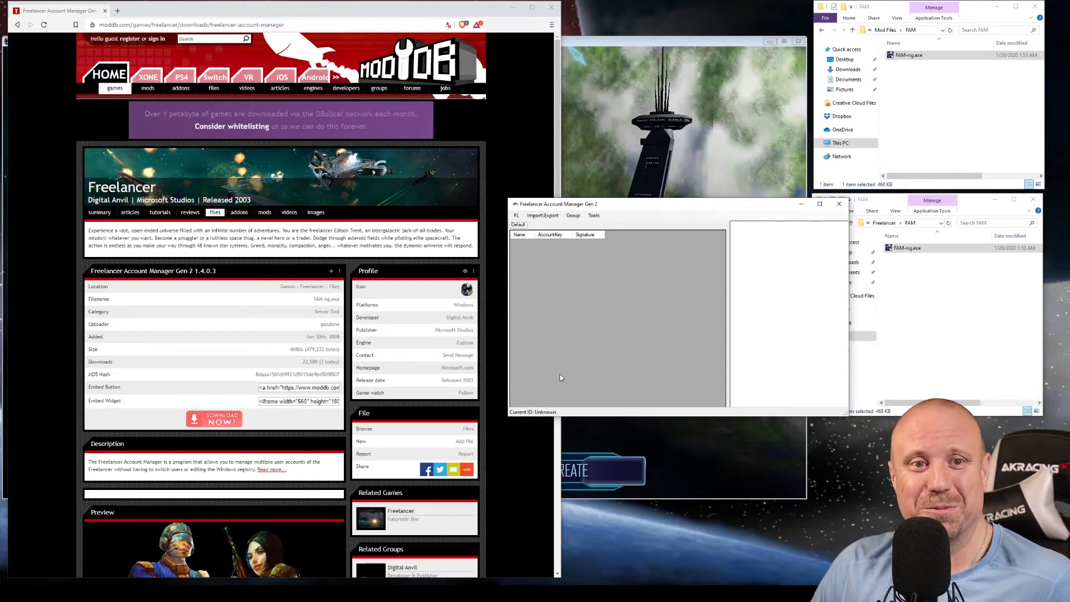
Use Tools > Generate new account to produce a new ID and signature.
click(593, 216)
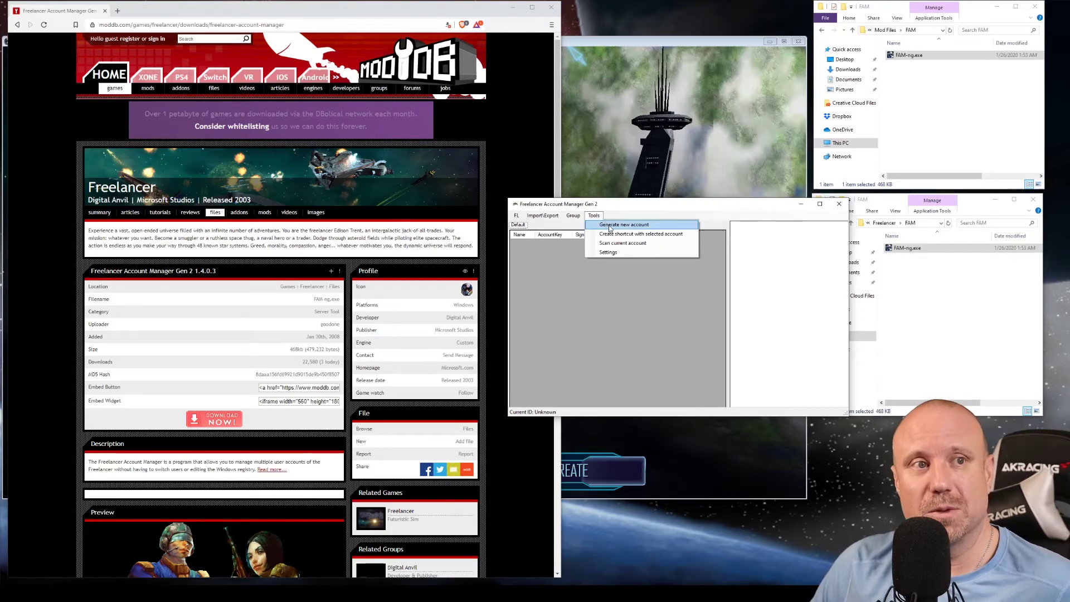
click(610, 225)
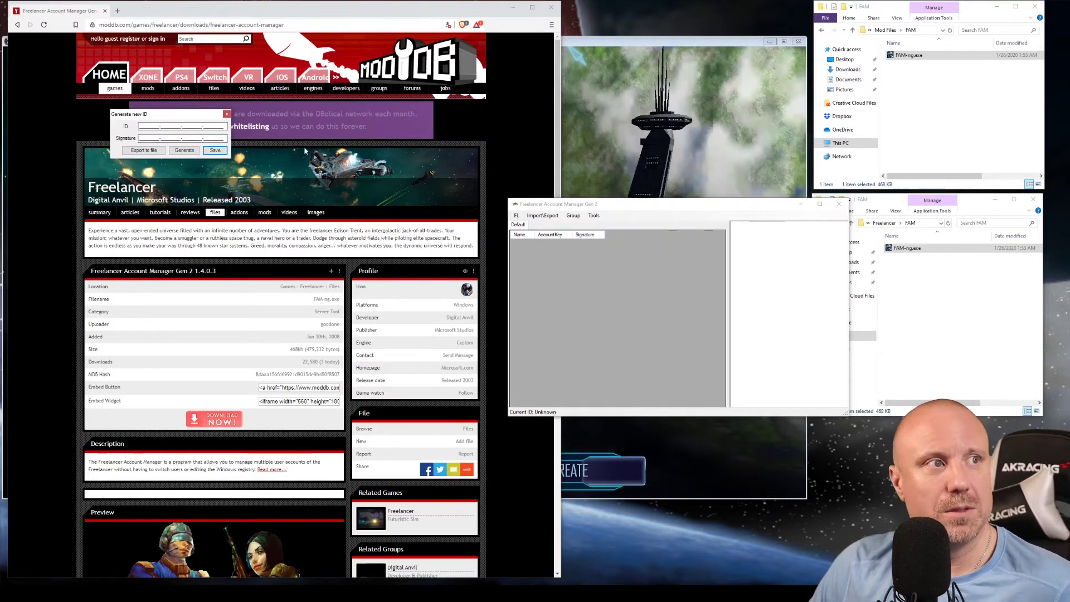
drag(187, 118, 654, 129)
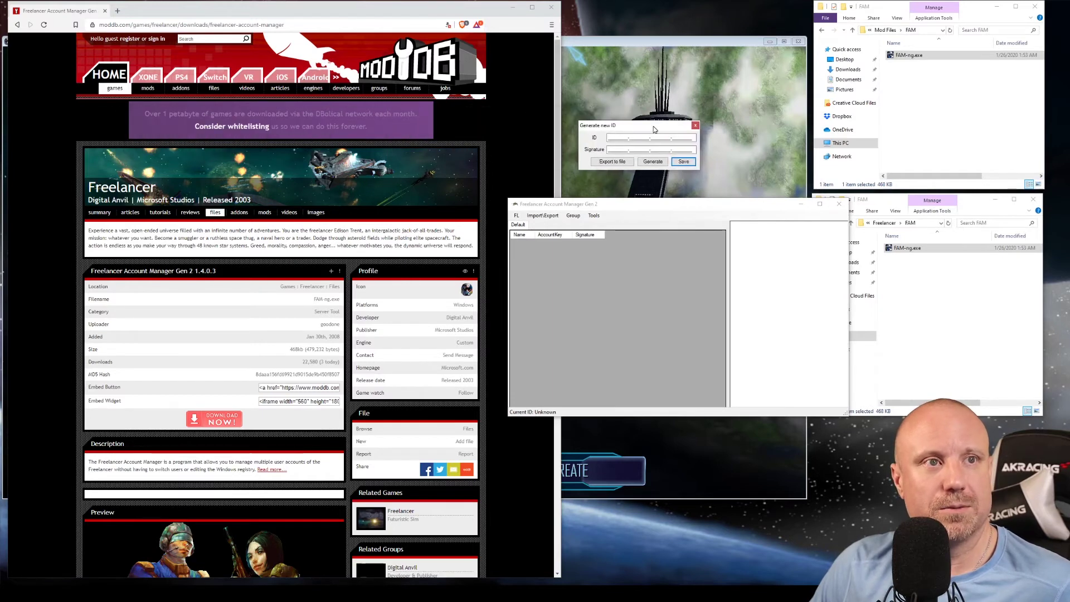
click(656, 163)
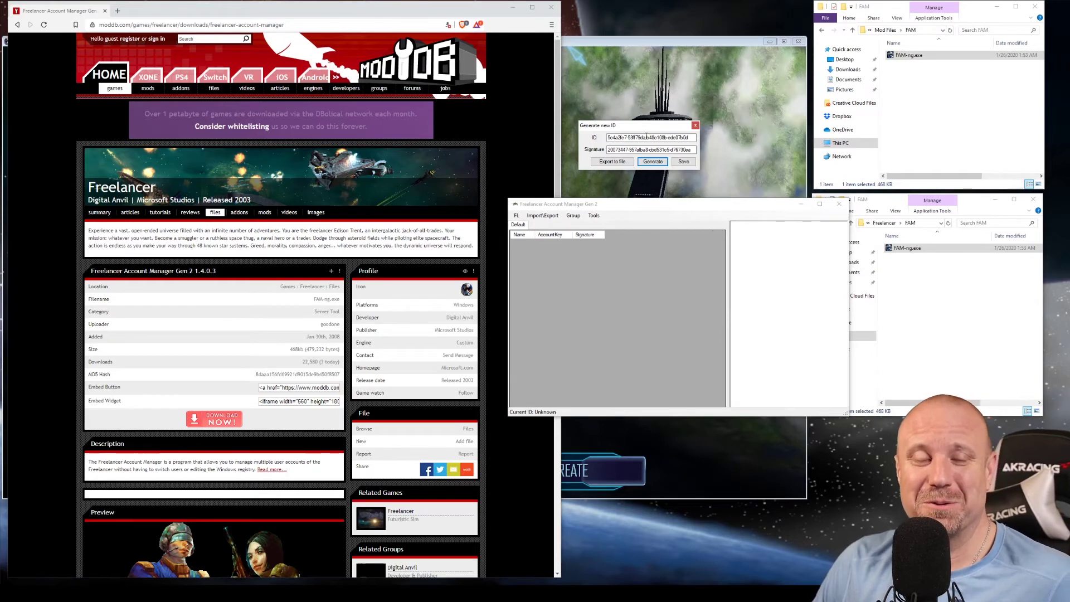
click(683, 161)
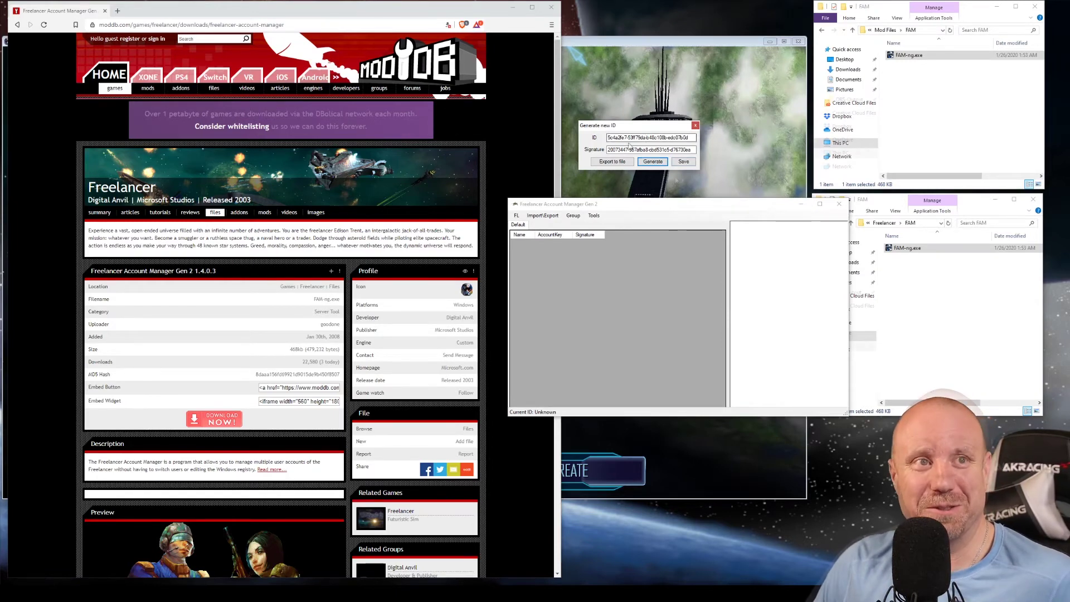
Save the generated ID as a new account, entering an account name in the Add Account dialog.
click(683, 162)
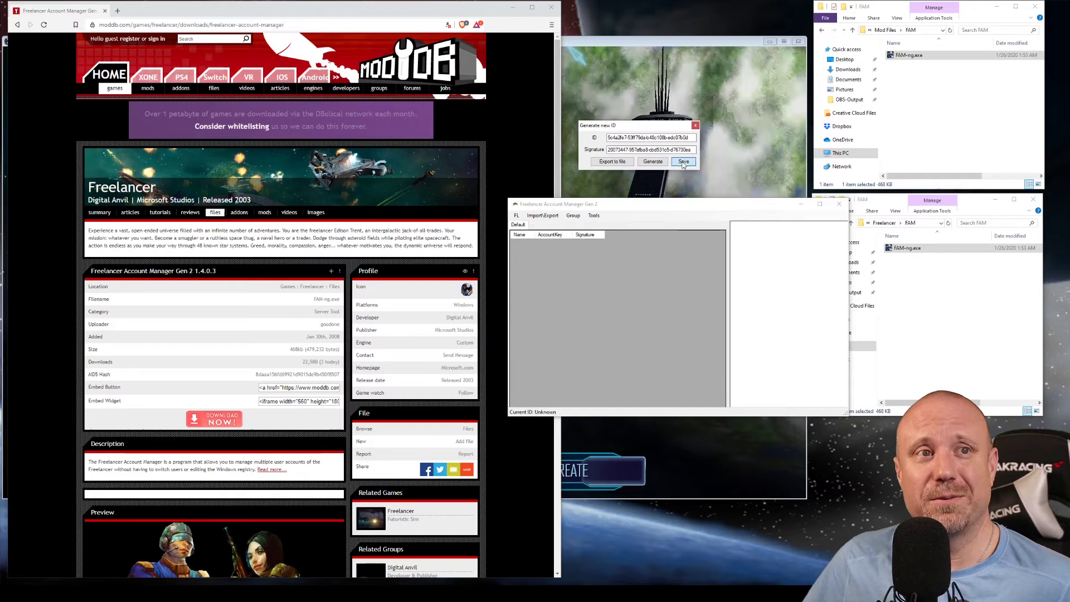
click(503, 274)
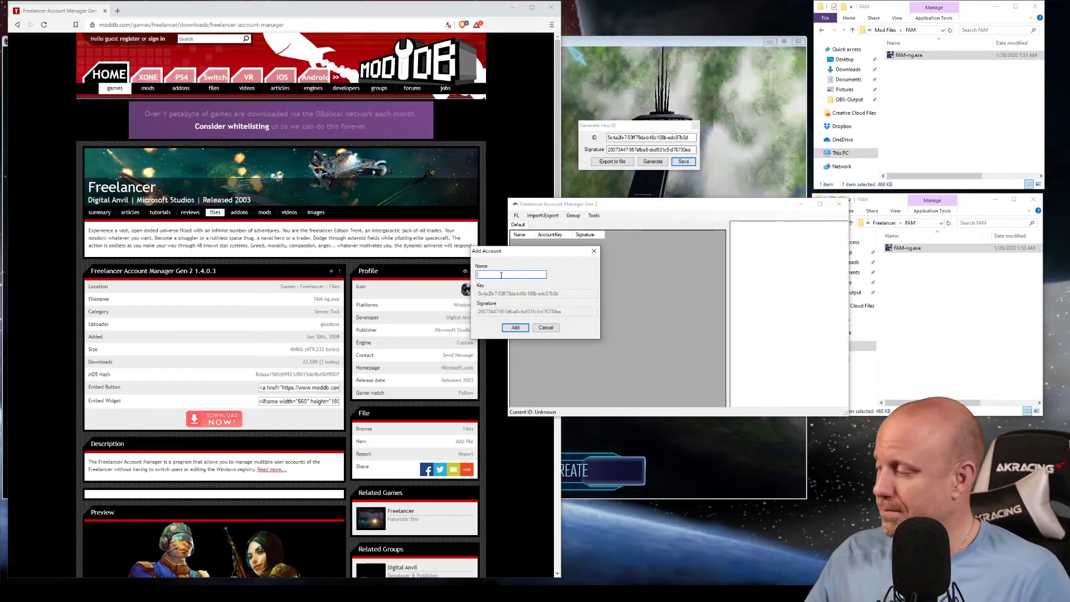
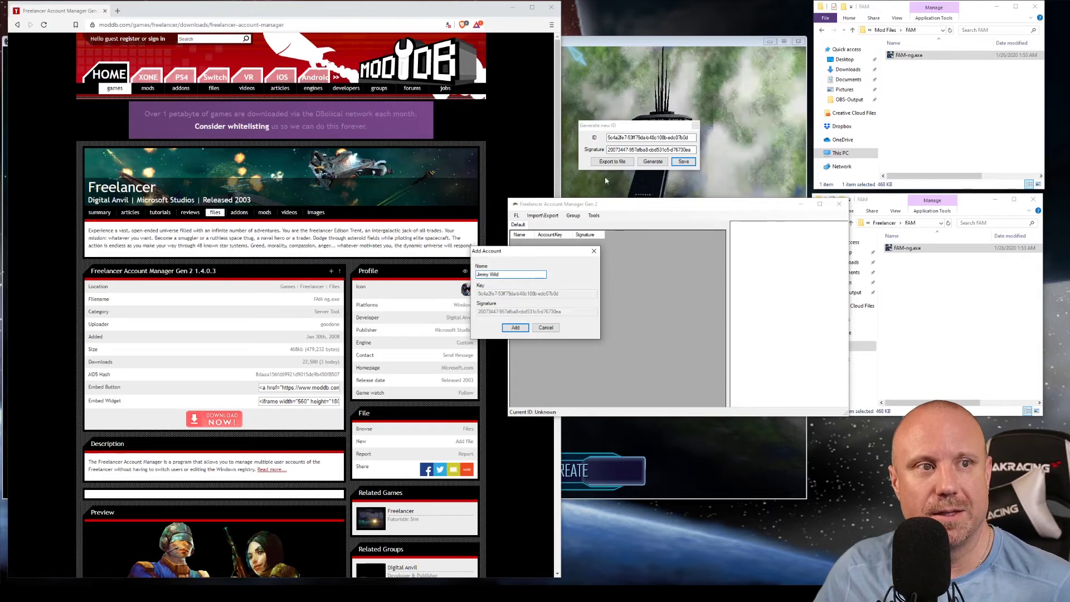
click(516, 327)
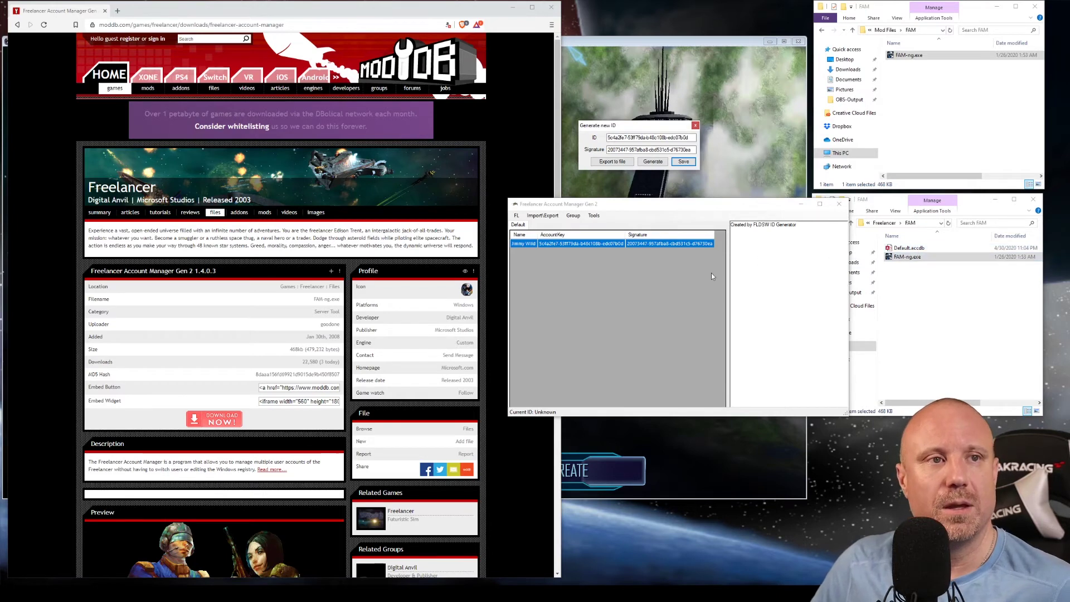
Apply the new account as current ID, close the generator, and minimise the manager and browser.
right_click(583, 245)
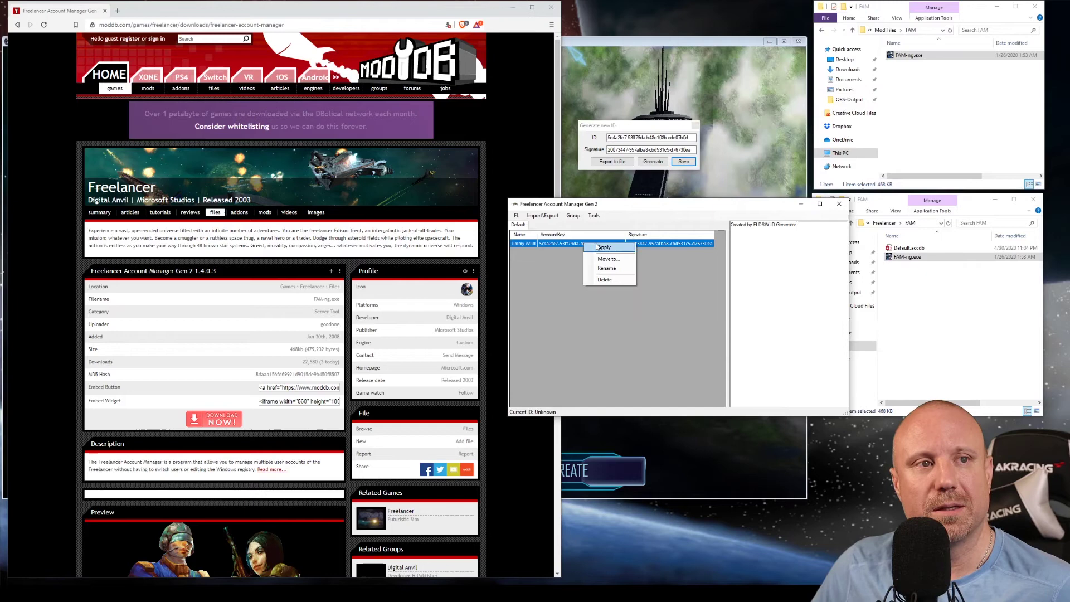
click(603, 247)
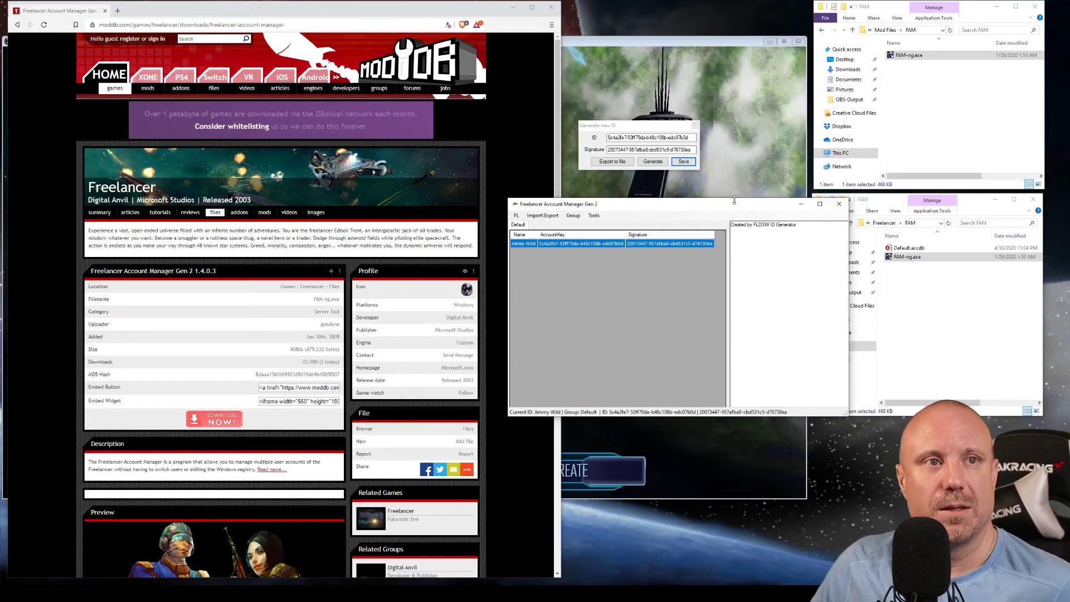
click(695, 125)
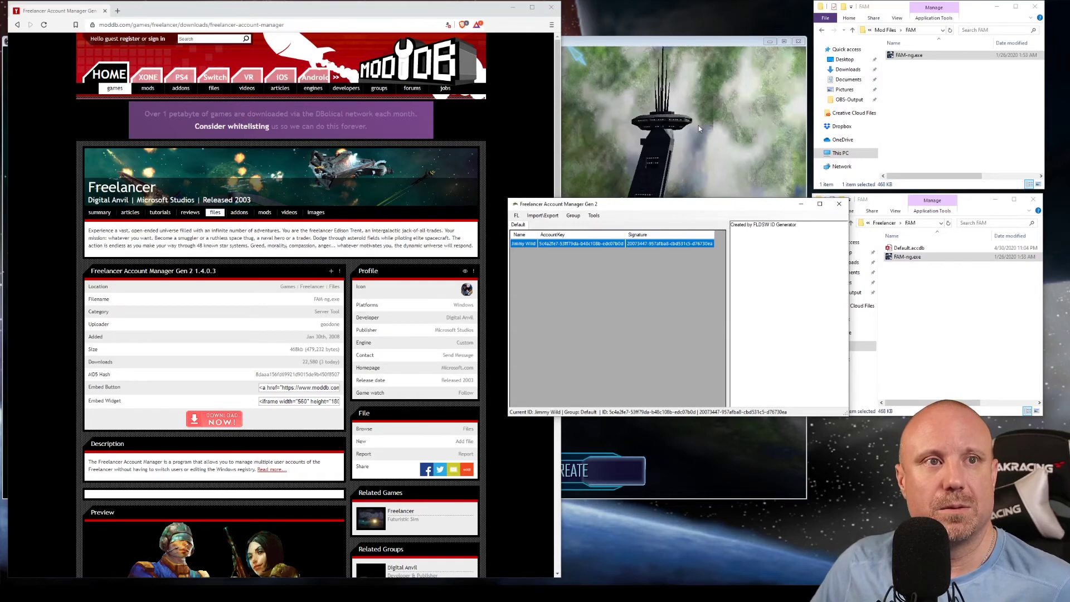
click(803, 206)
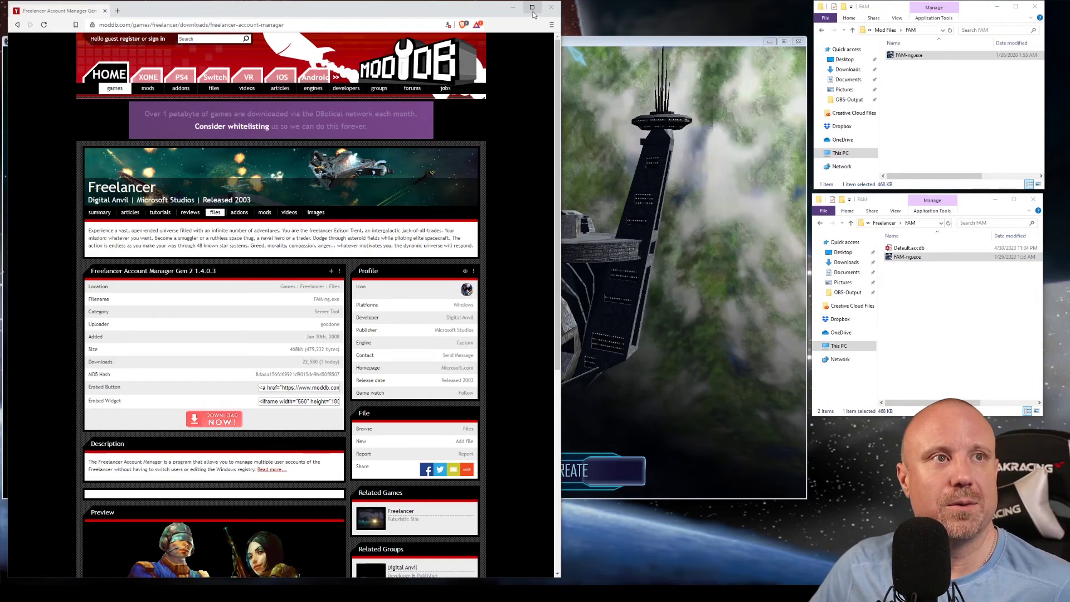
click(514, 9)
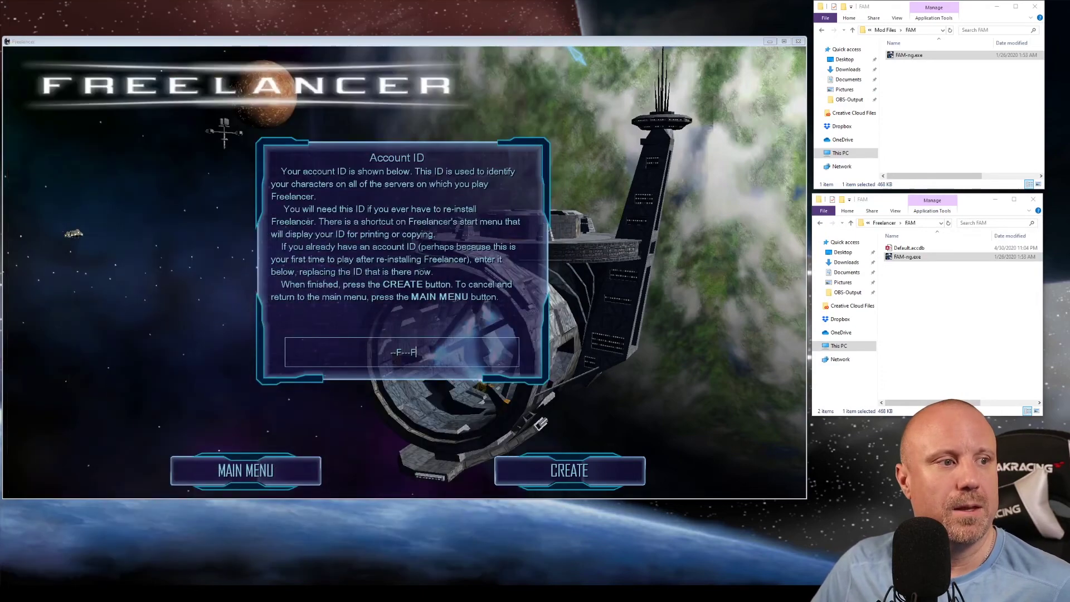
Exit Freelancer and relaunch it from the desktop, skipping the intro to the main menu.
click(231, 474)
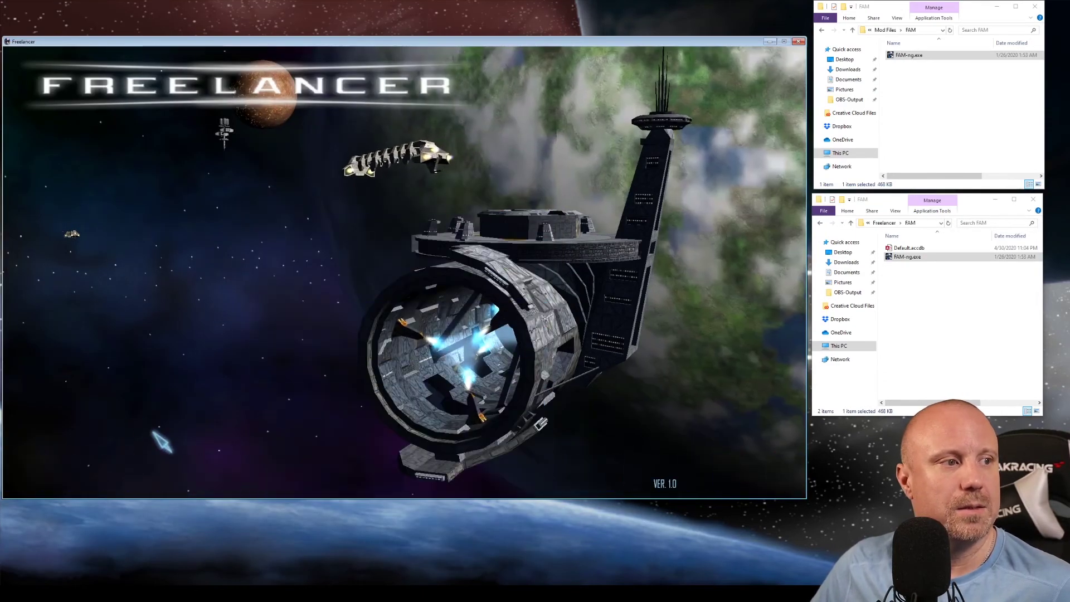
click(217, 374)
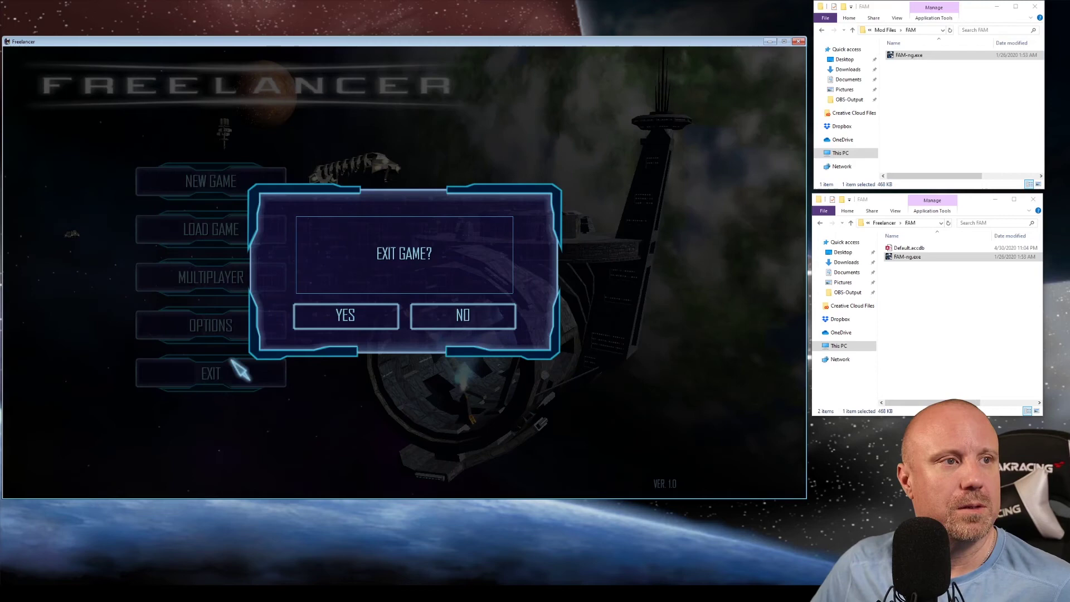
click(334, 316)
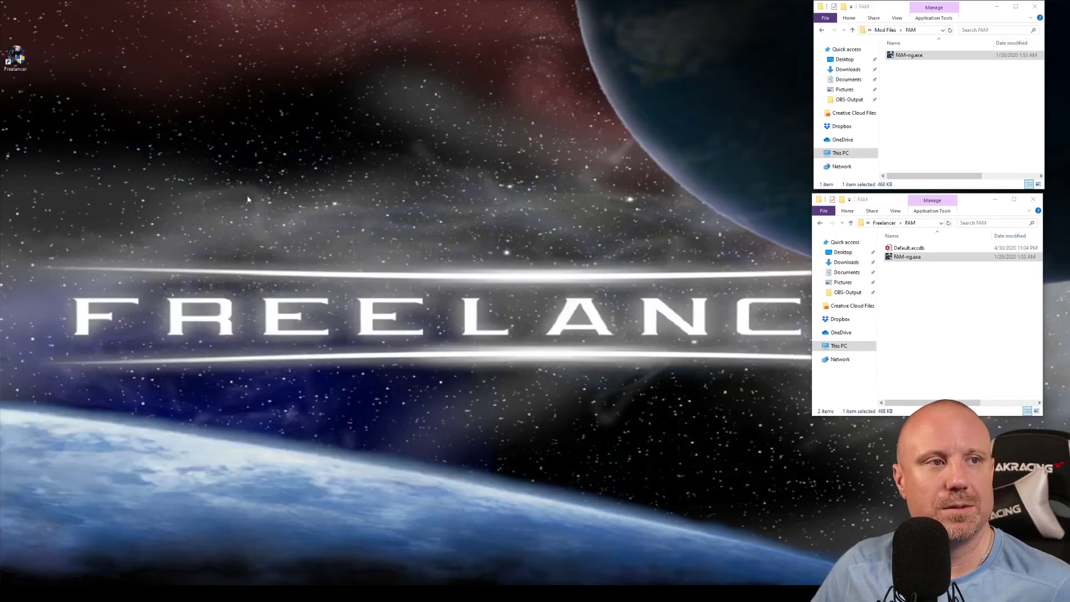
double_click(25, 67)
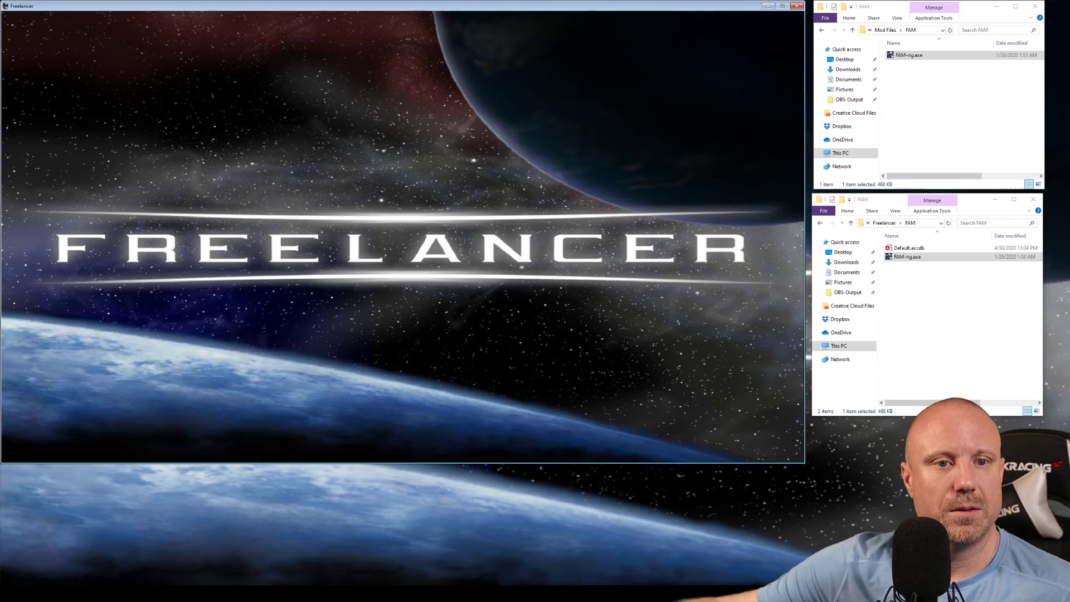
key(Escape)
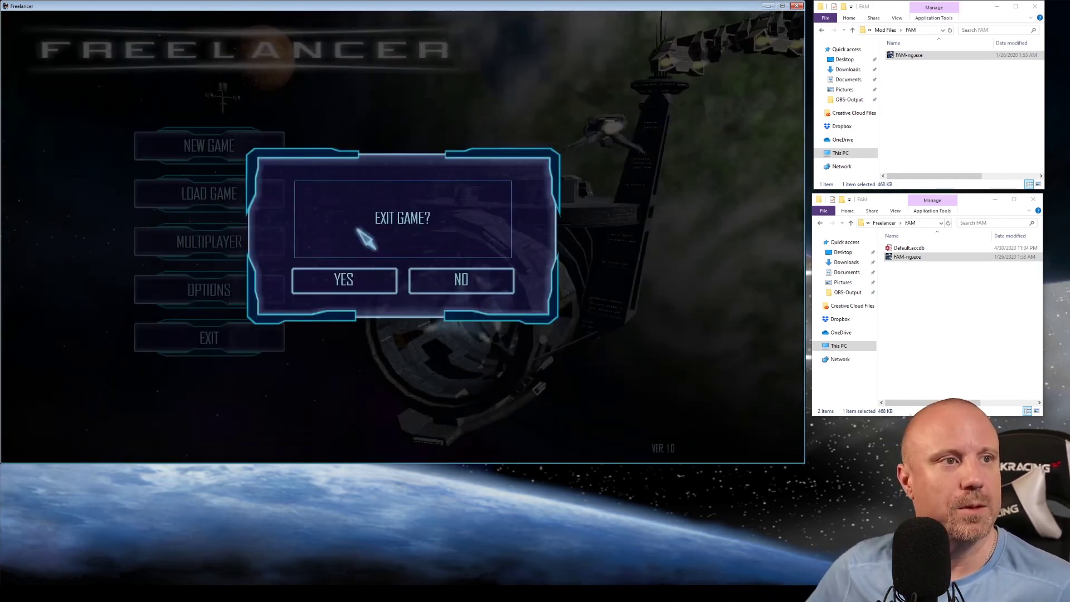
click(469, 288)
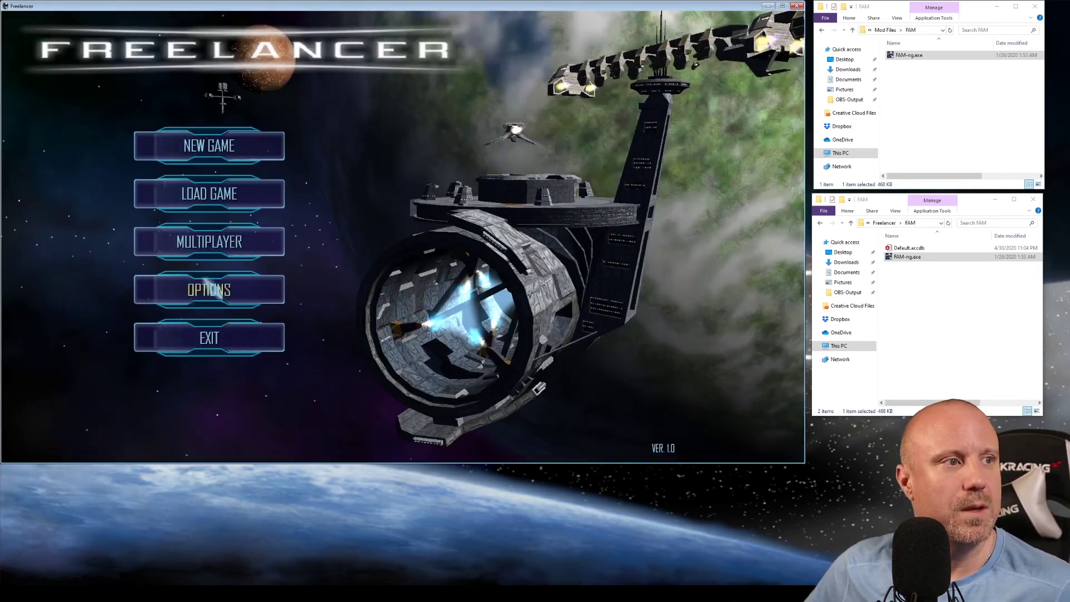
Go to Multiplayer, accept the online play notice, and choose Internet games.
click(245, 241)
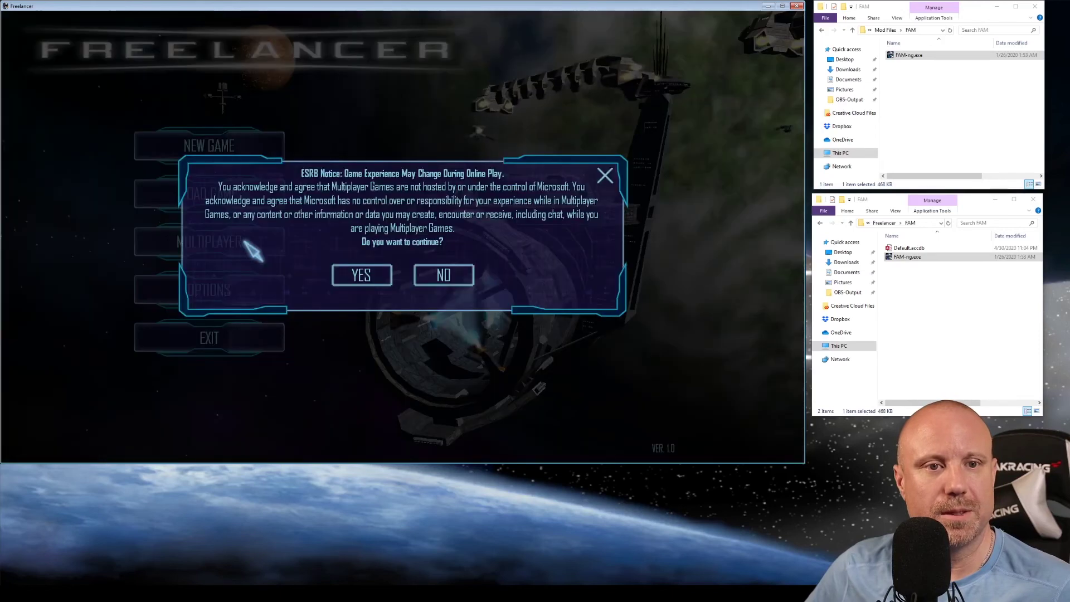
click(364, 277)
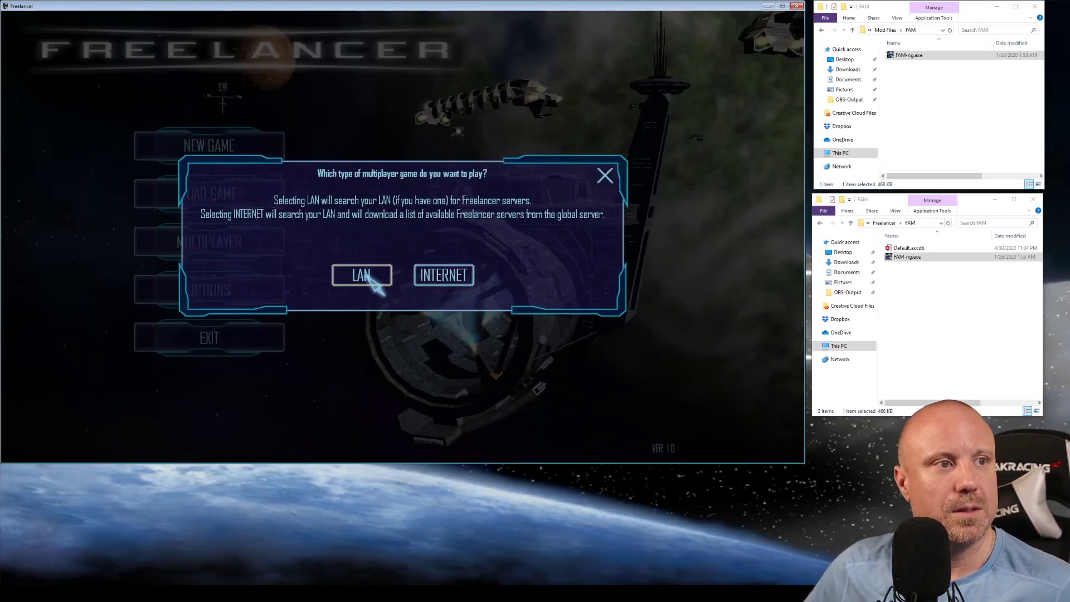
click(467, 273)
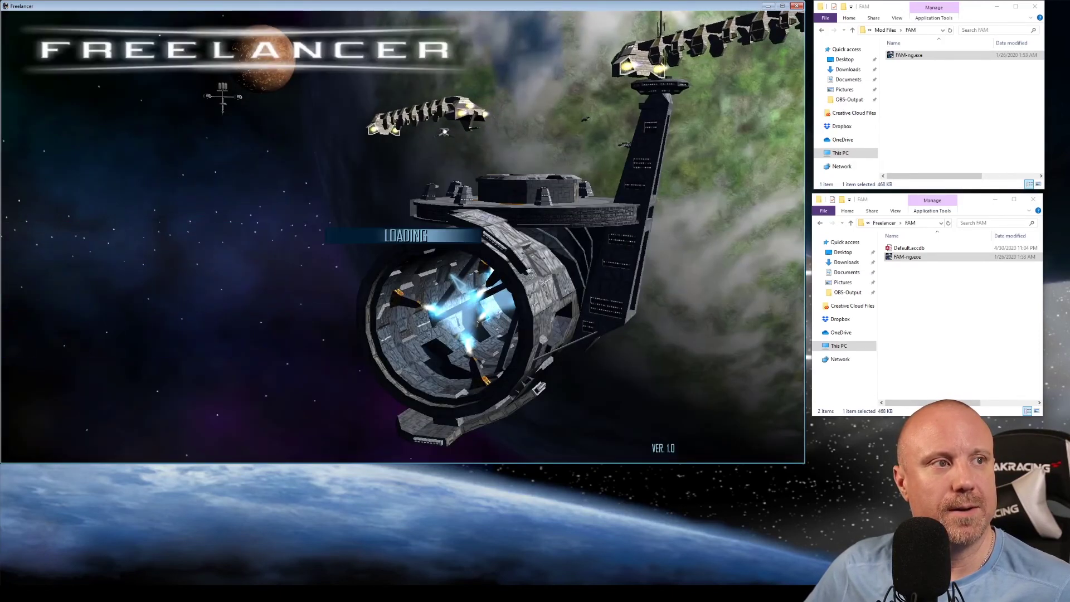